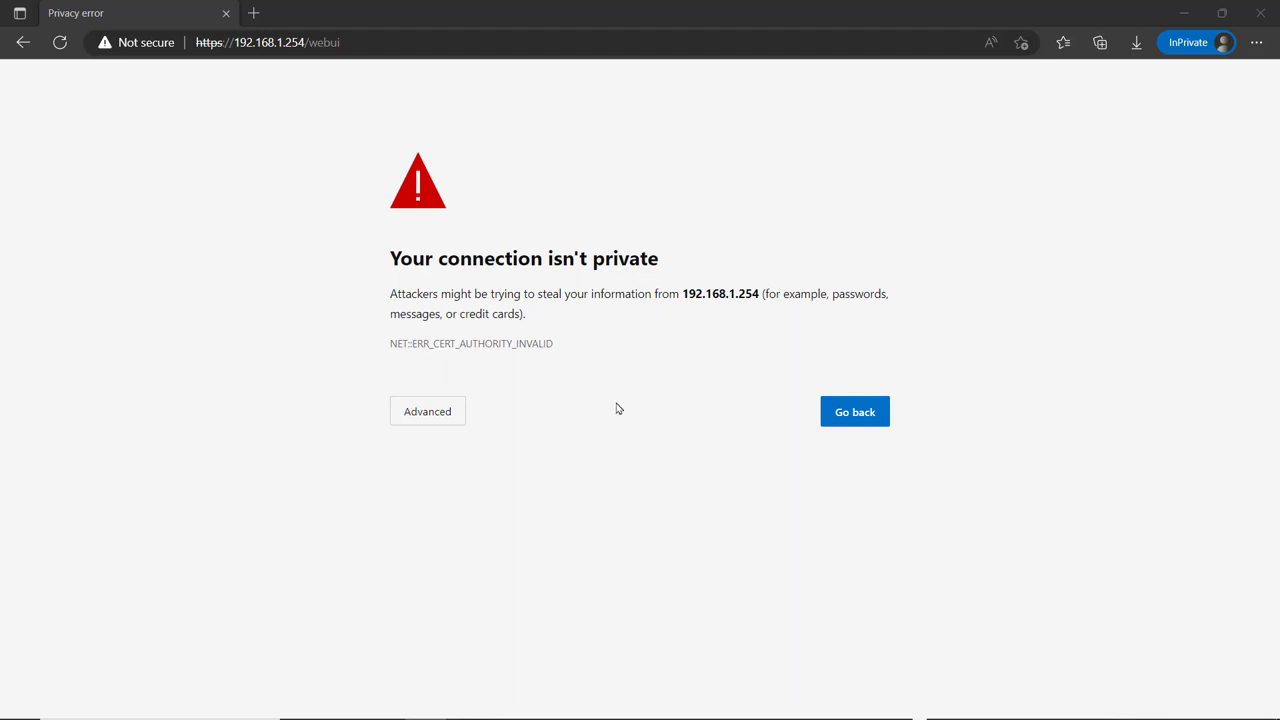
- Expand Advanced on Edge's privacy warning to show the Continue to 192.168.1.254 link
{"action": "left_click", "coordinate": [443, 418]}
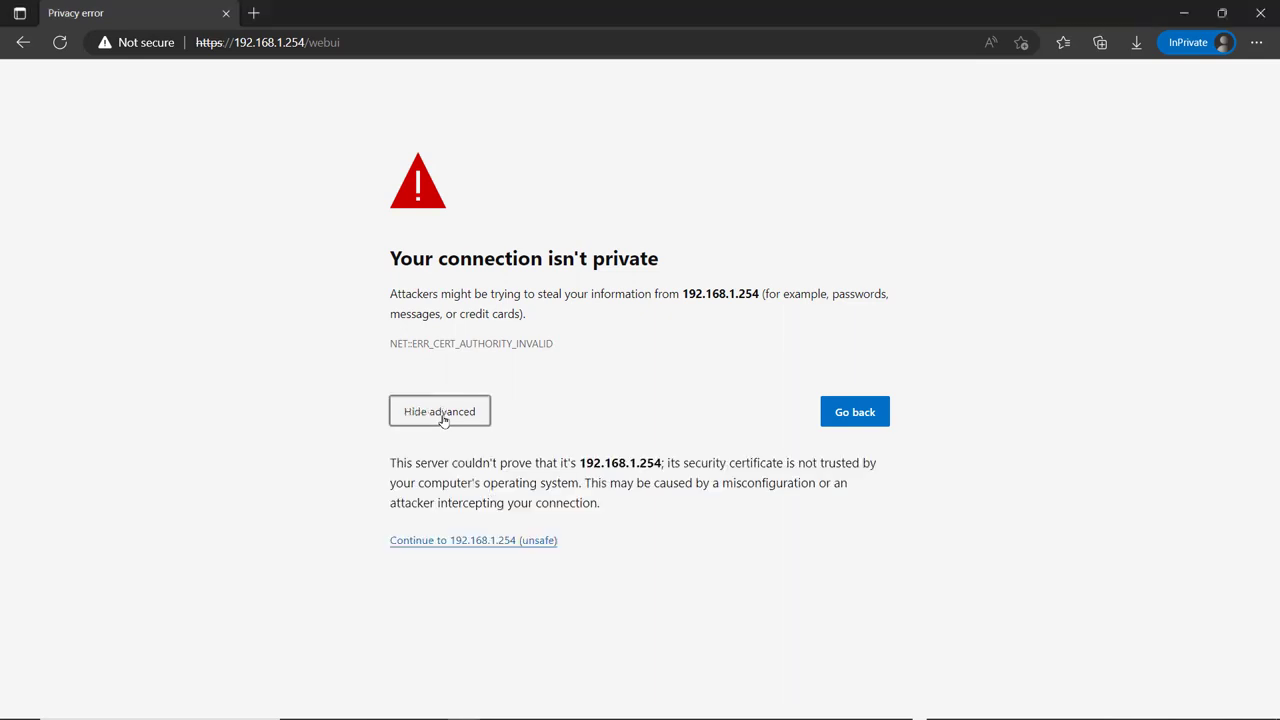
- Continue past the certificate warning to 192.168.1.254 and enter the login username and password
{"action": "left_click", "coordinate": [466, 543]}
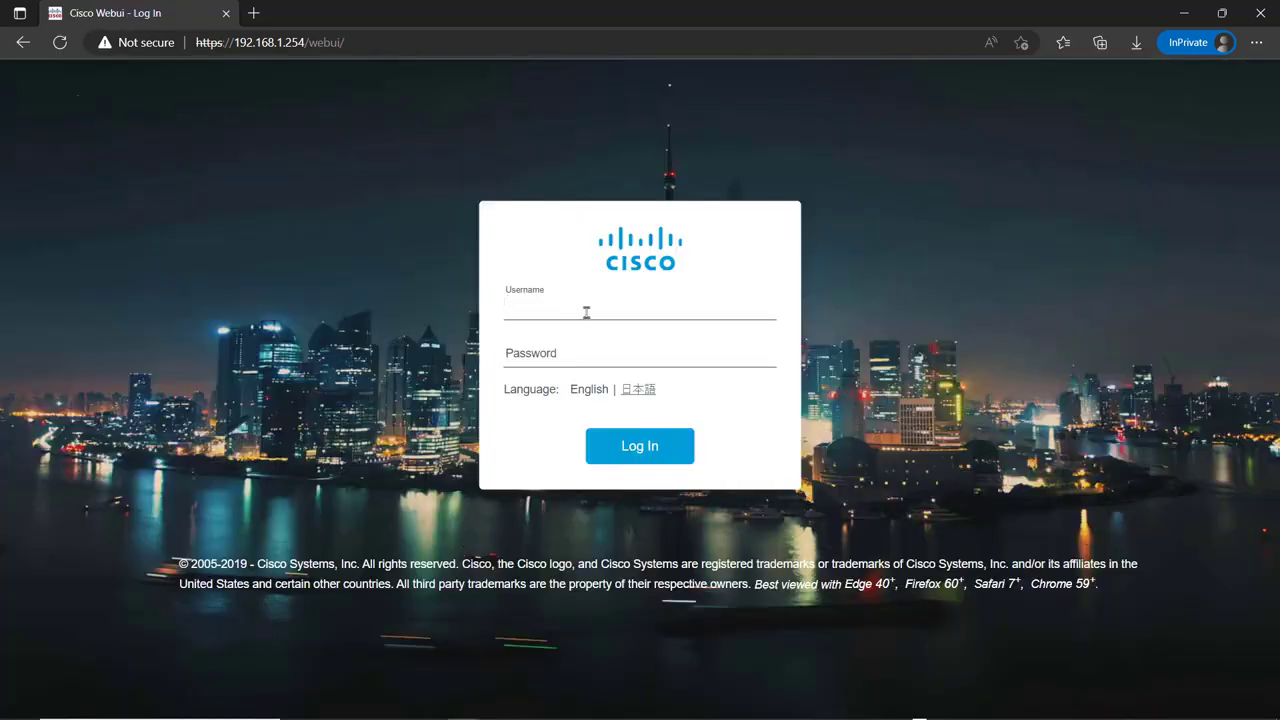
{"action": "type", "text": "admin"}
{"action": "key", "text": "Tab"}
{"action": "key", "text": "Return"}
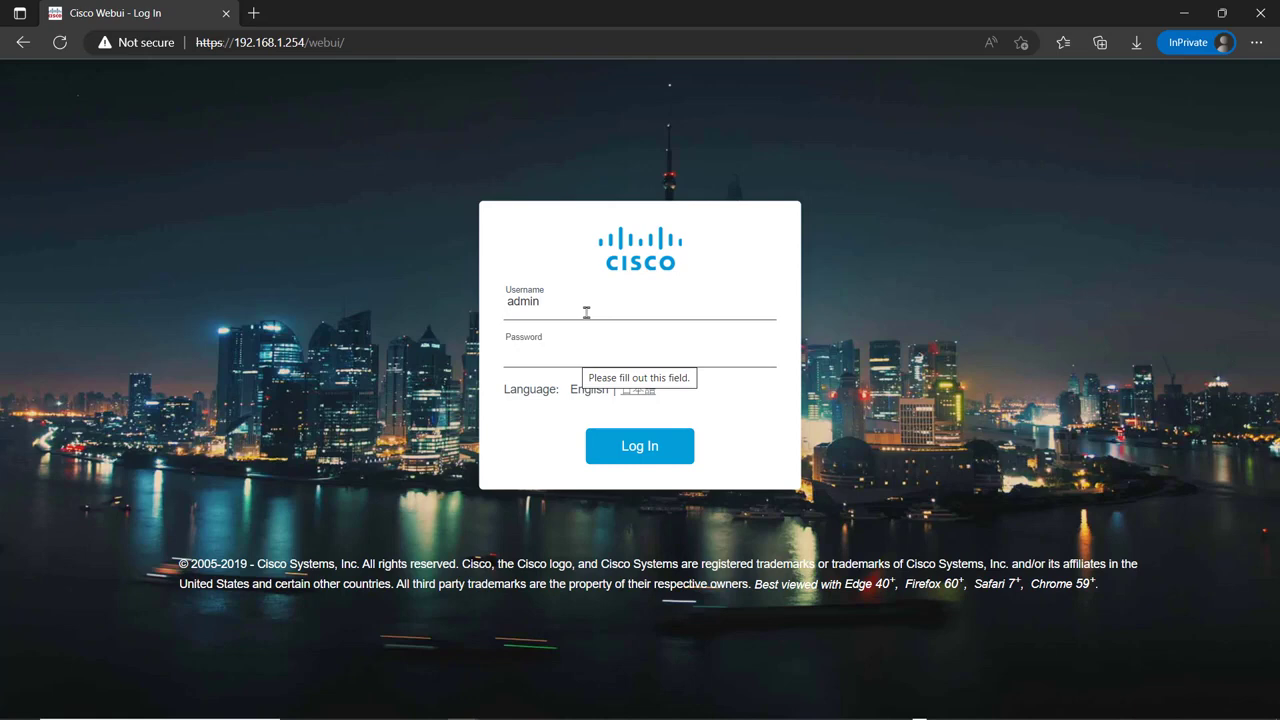
{"action": "type", "text": "cis"}
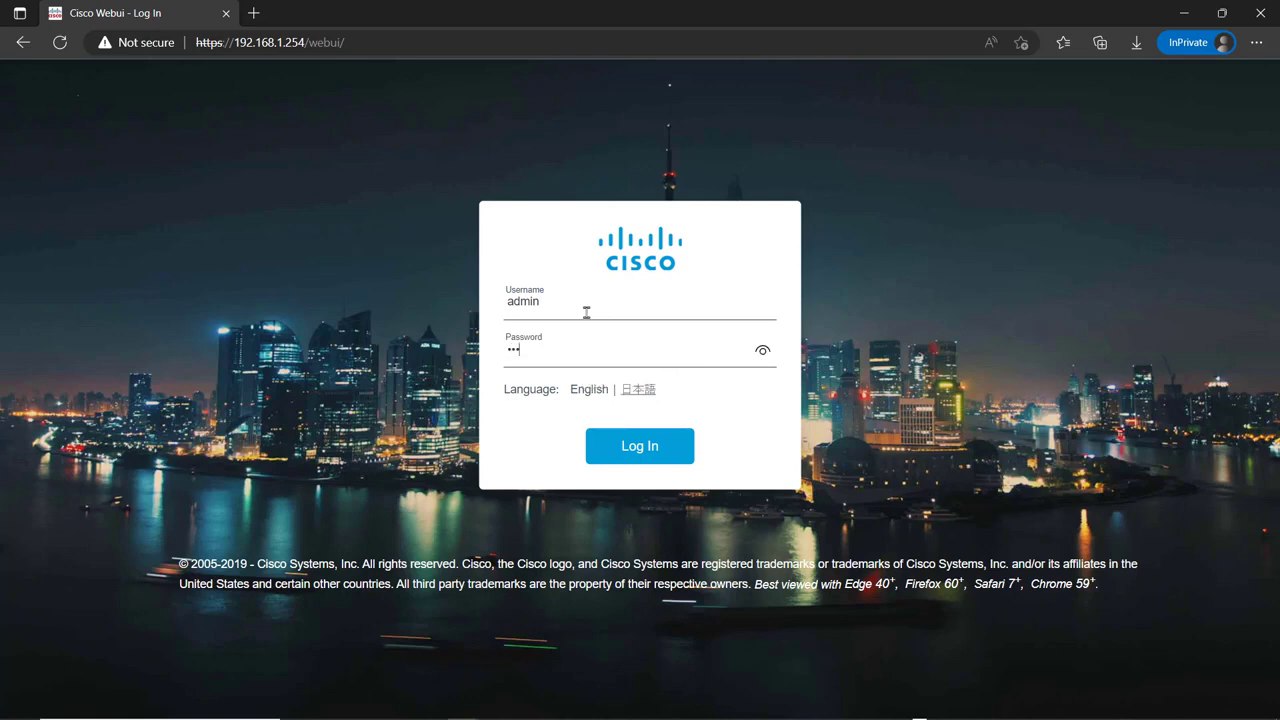
{"action": "type", "text": "co123456"}
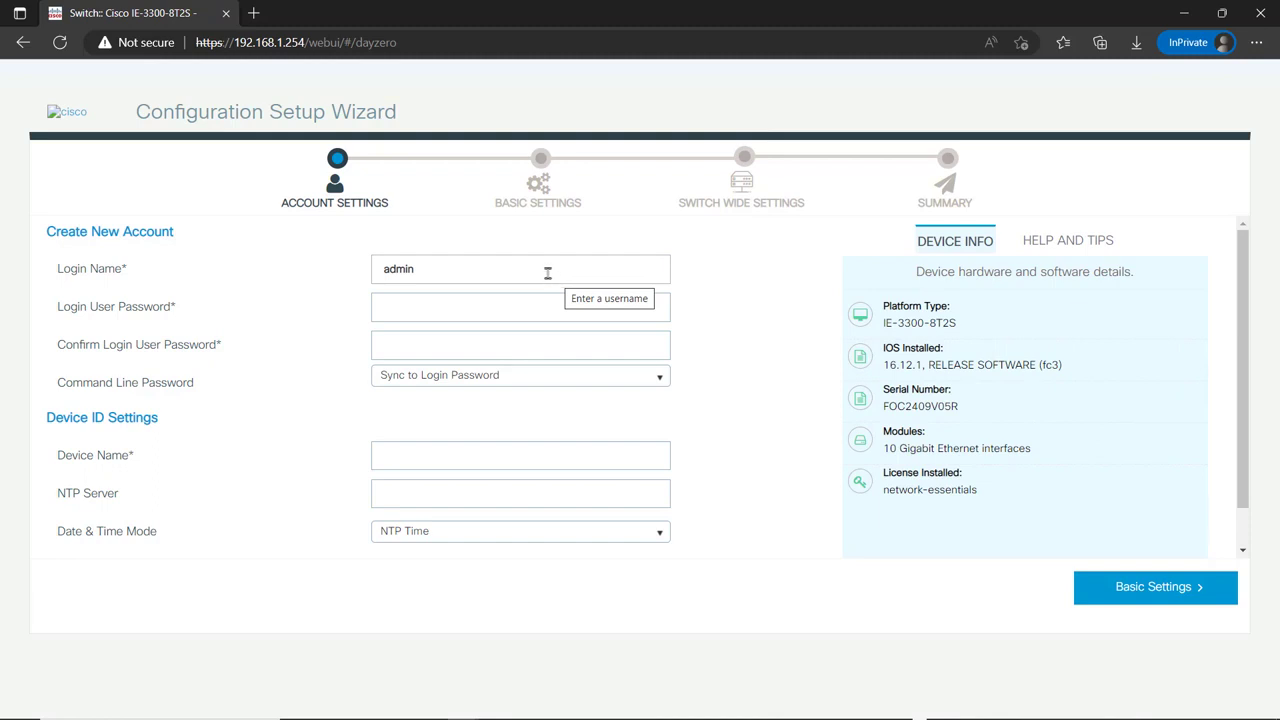
- Enter and confirm the new login user password in the setup wizard
{"action": "right_click", "coordinate": [498, 309]}
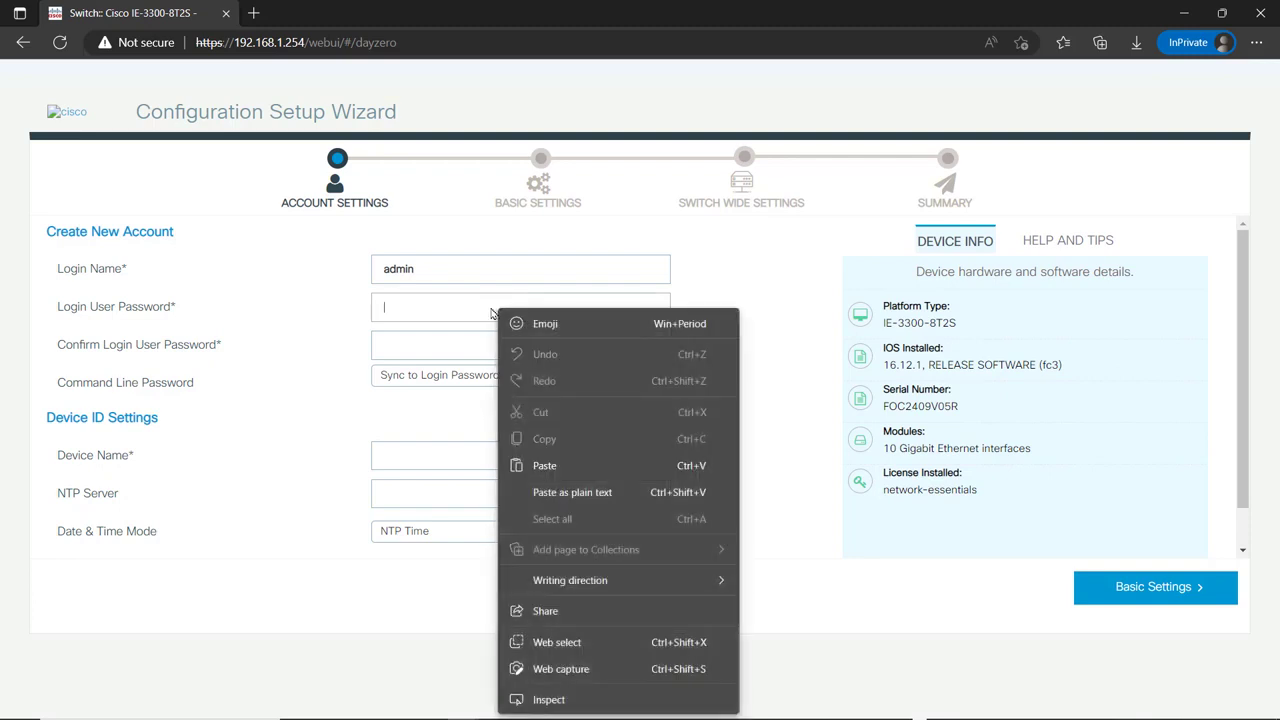
{"action": "left_click", "coordinate": [492, 307]}
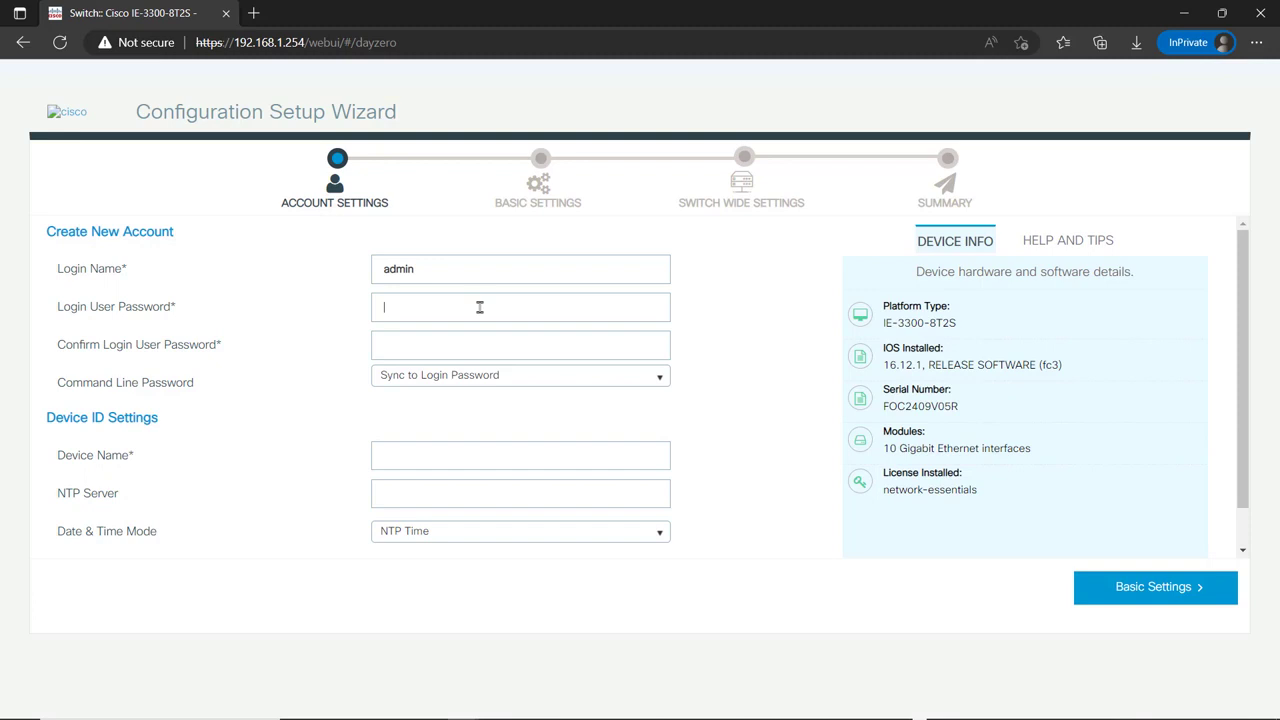
{"action": "type", "text": "*********"}
{"action": "key", "text": "Tab"}
{"action": "type", "text": "*********"}
- Set the Device Name to IE-3300-1
{"action": "left_click", "coordinate": [502, 452]}
{"action": "type", "text": "IE-3300-1"}
{"action": "left_click_drag", "start_coordinate": [1238, 411], "coordinate": [1258, 481]}
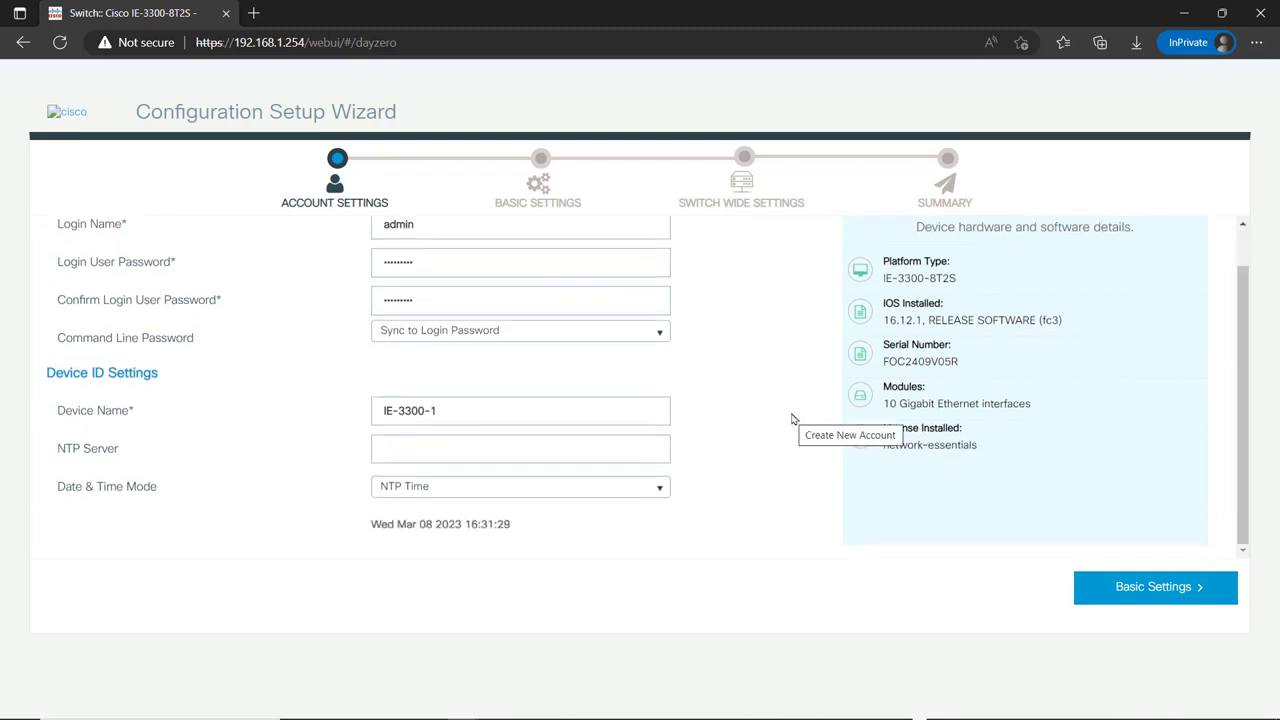
- In Basic Settings, enter VLAN 101, IP 10.100.101.22, mask 255.255.255.0, gateway 10.100.101.1
{"action": "left_click", "coordinate": [1145, 595]}
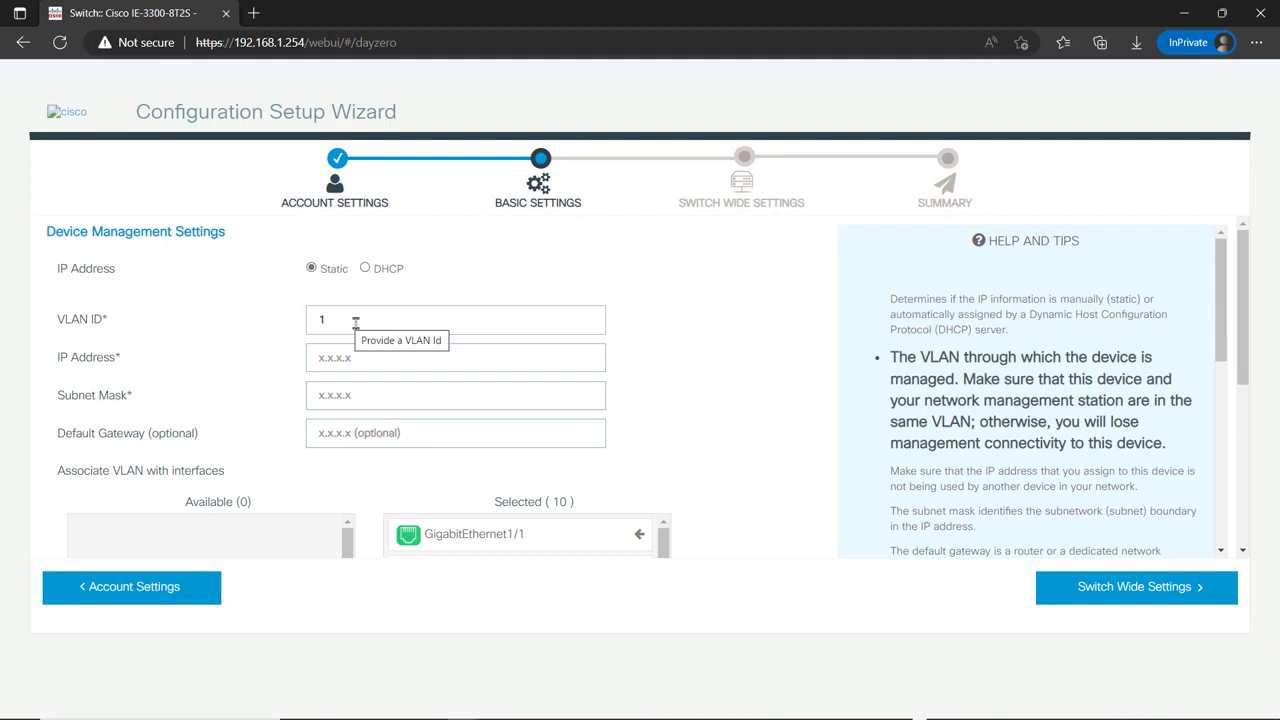
{"action": "left_click", "coordinate": [355, 321]}
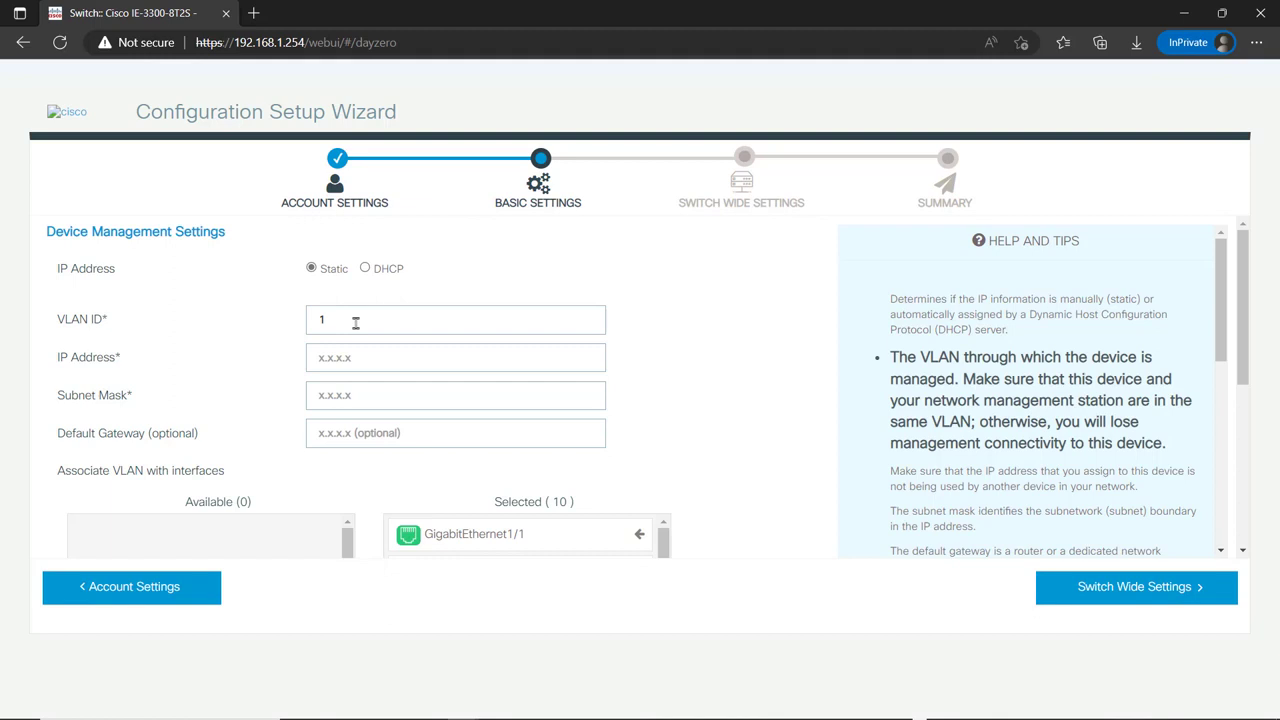
{"action": "type", "text": "01"}
{"action": "left_click", "coordinate": [389, 350]}
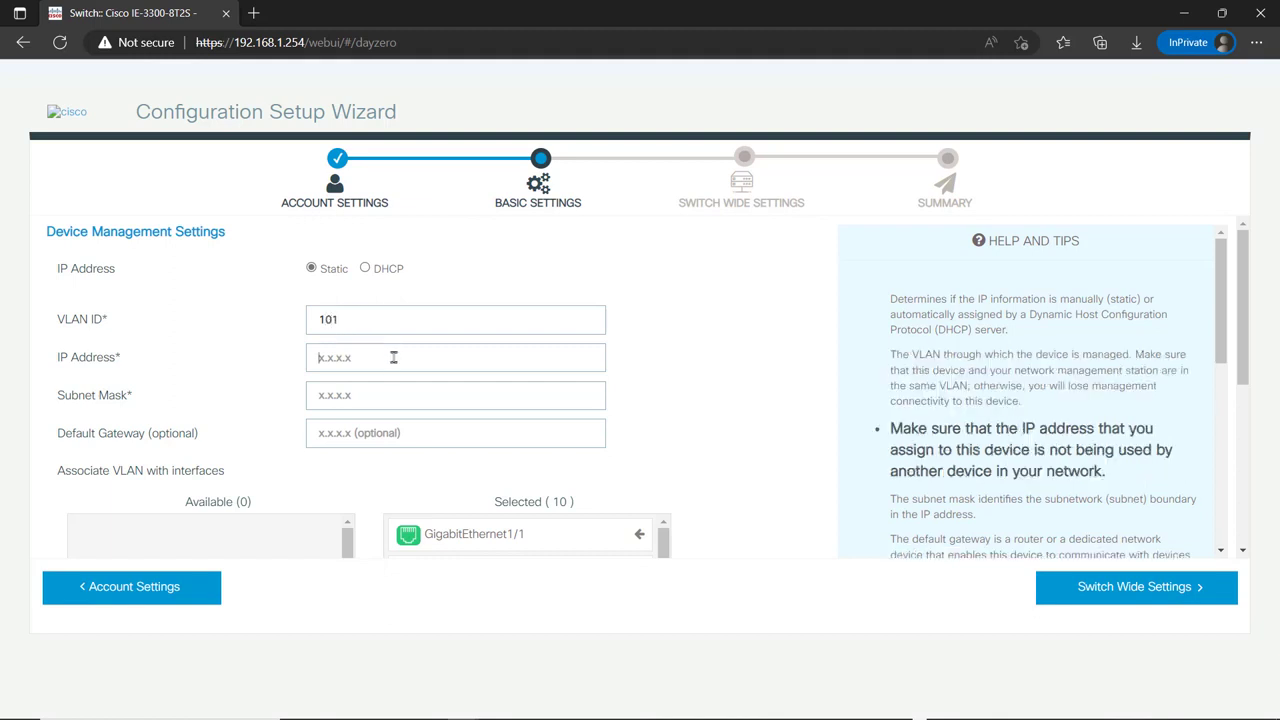
{"action": "type", "text": "10.100.101.22"}
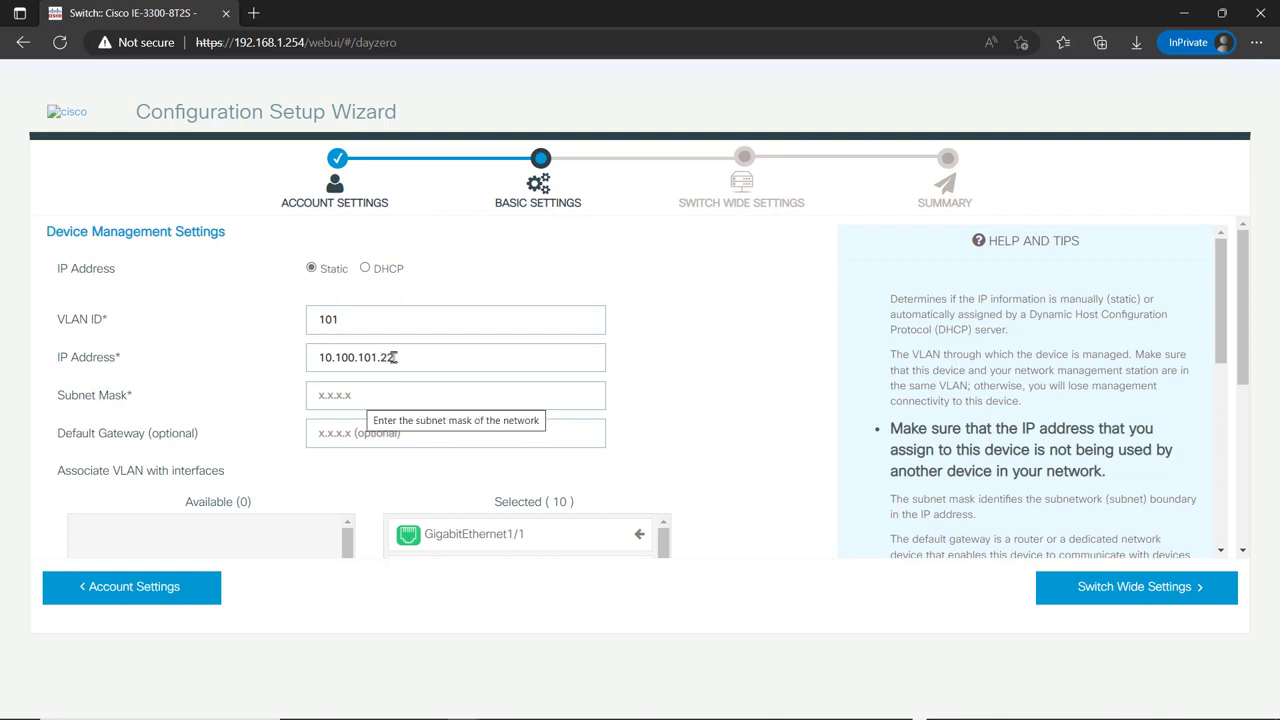
{"action": "type", "text": "25"}
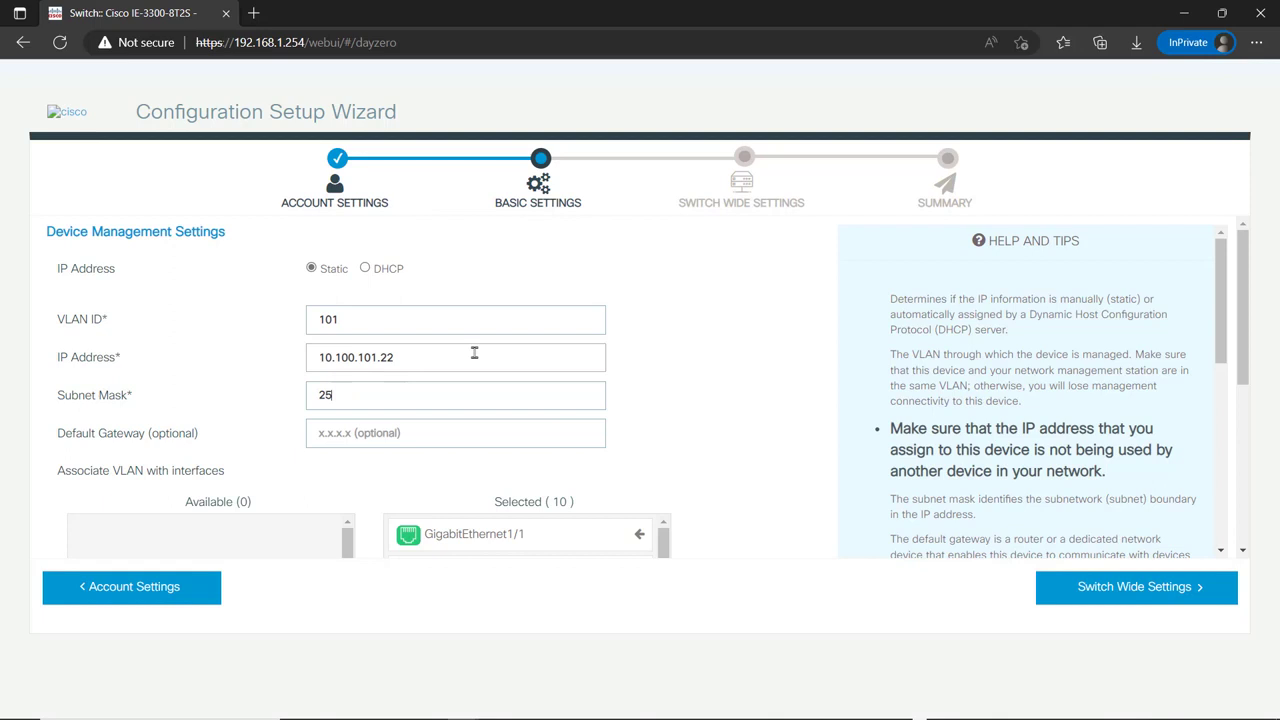
{"action": "type", "text": "5.255.255.0"}
{"action": "key", "text": "Tab"}
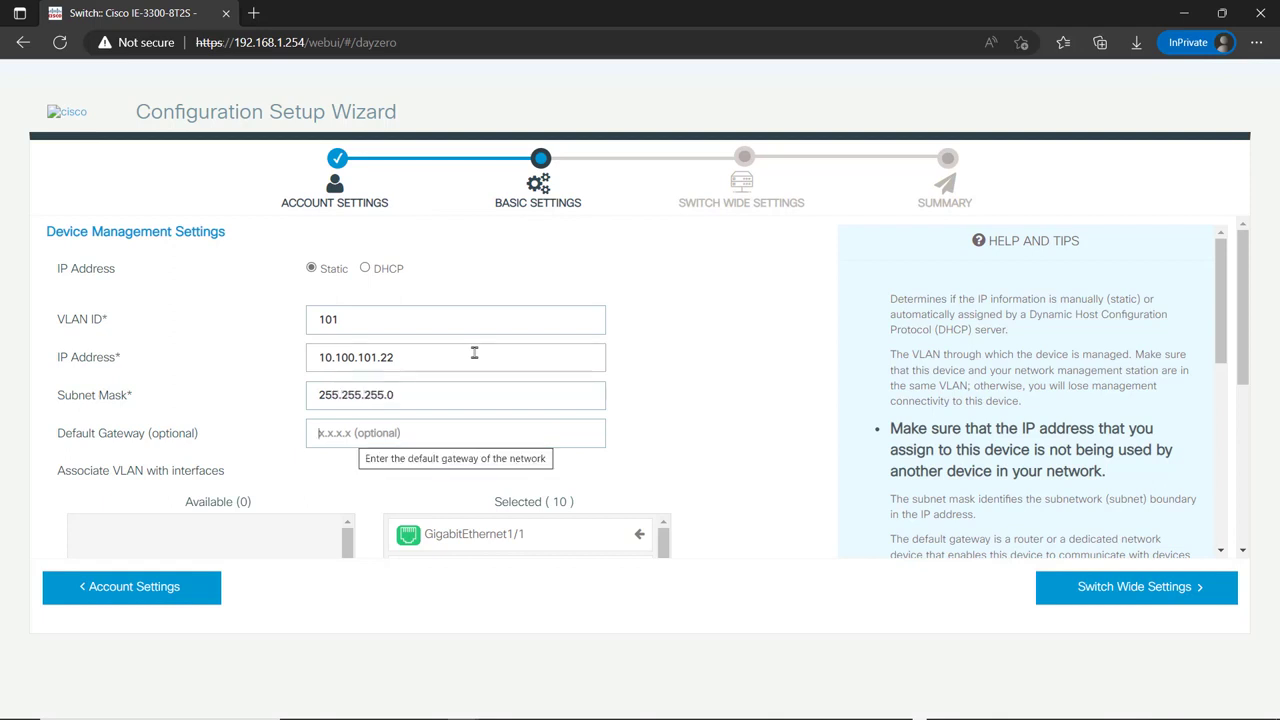
{"action": "type", "text": "10.100."}
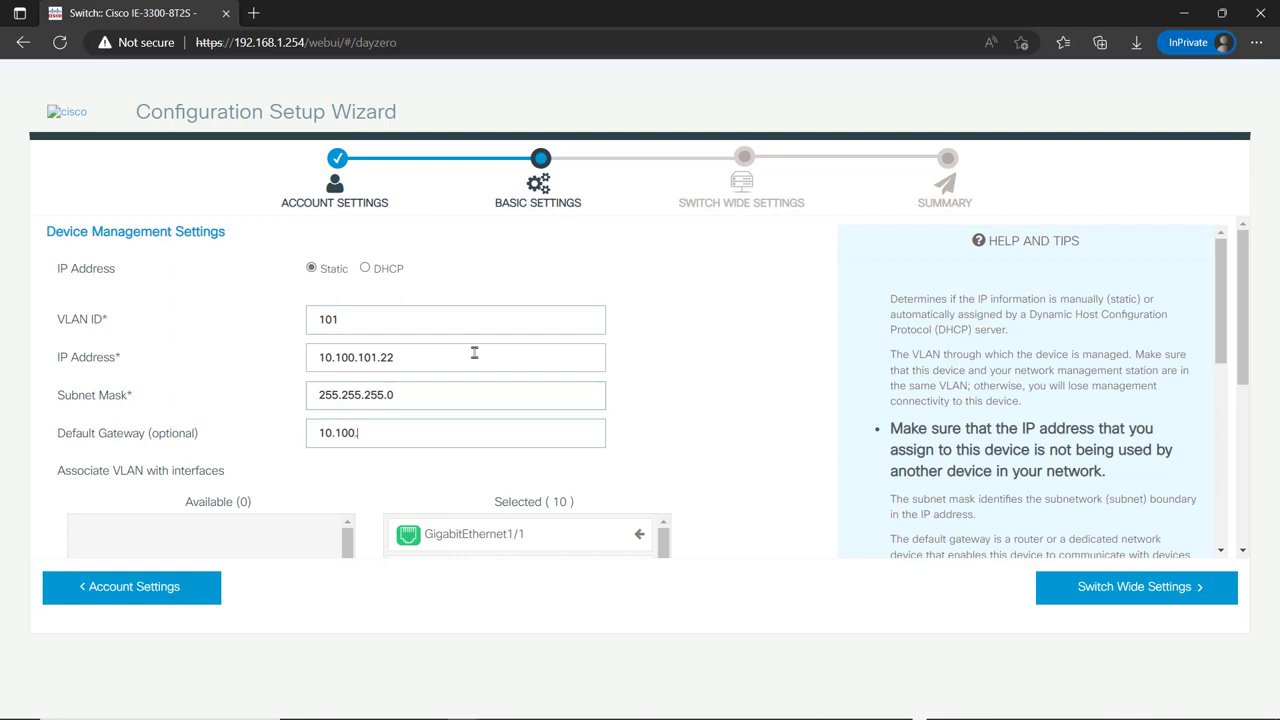
{"action": "type", "text": "101.1"}
{"action": "left_click", "coordinate": [438, 438]}
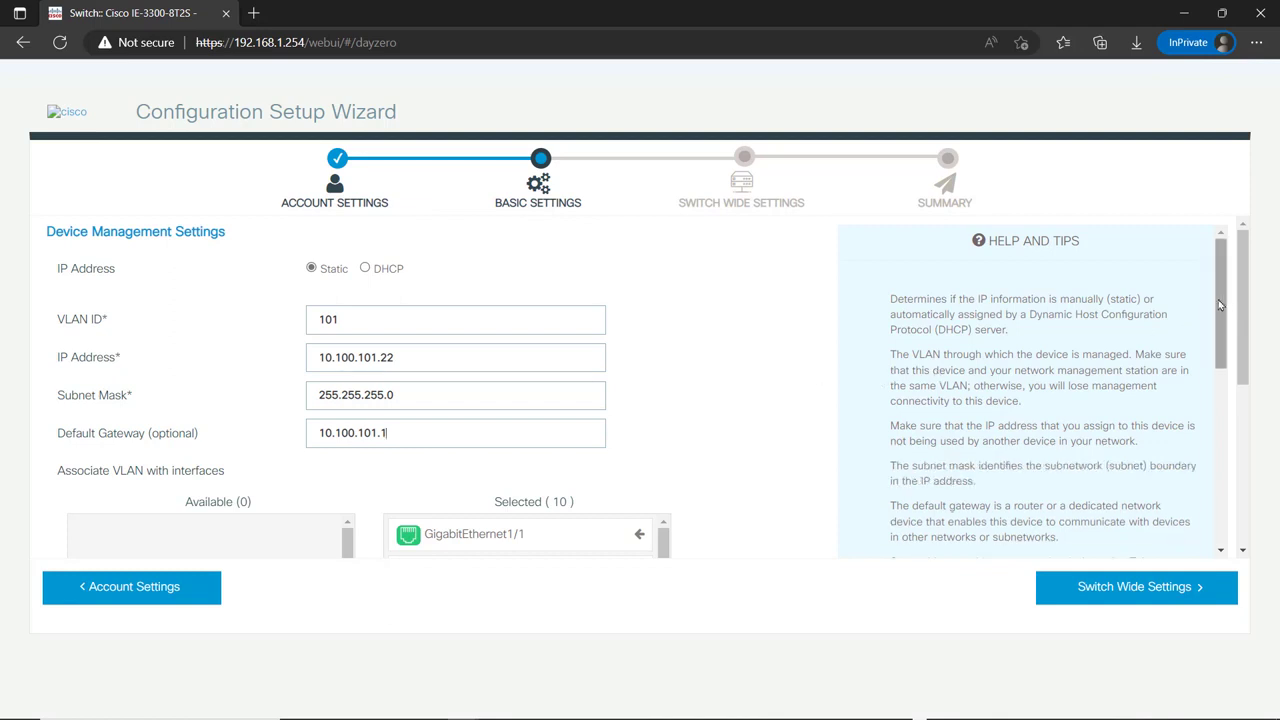
{"action": "left_click_drag", "start_coordinate": [1220, 305], "coordinate": [1218, 432]}
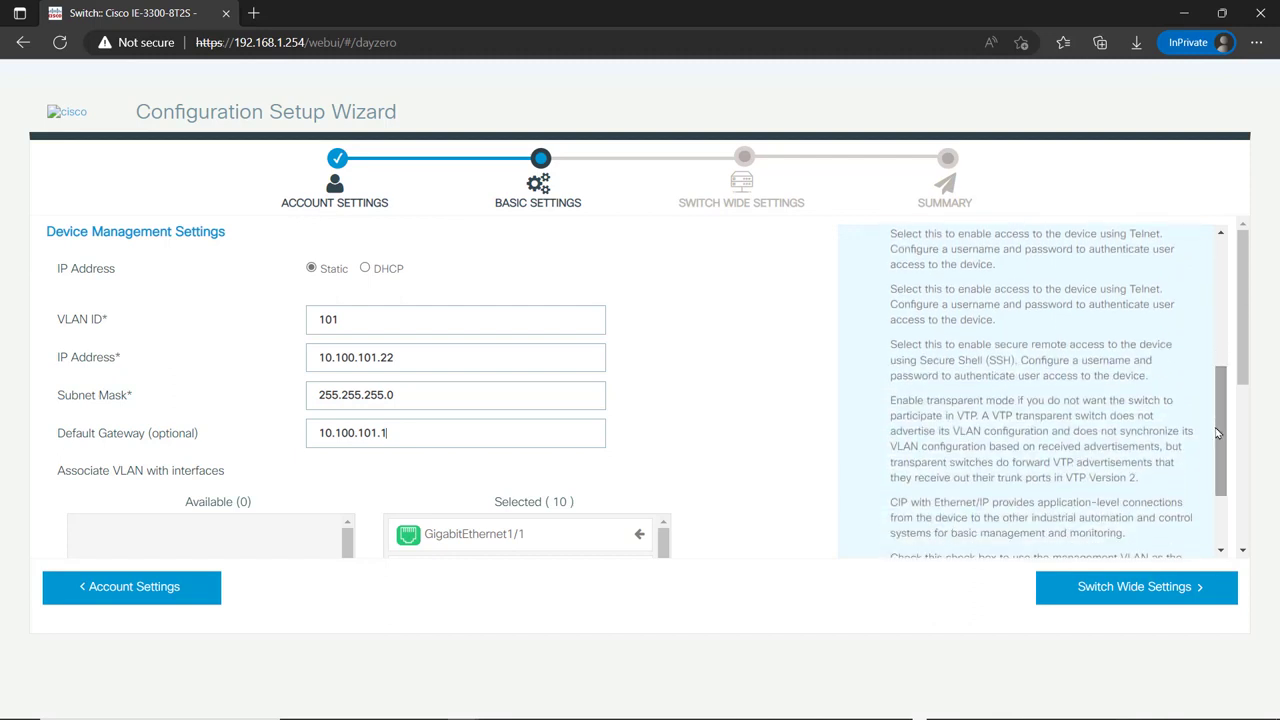
{"action": "left_click_drag", "start_coordinate": [1250, 354], "coordinate": [1237, 452]}
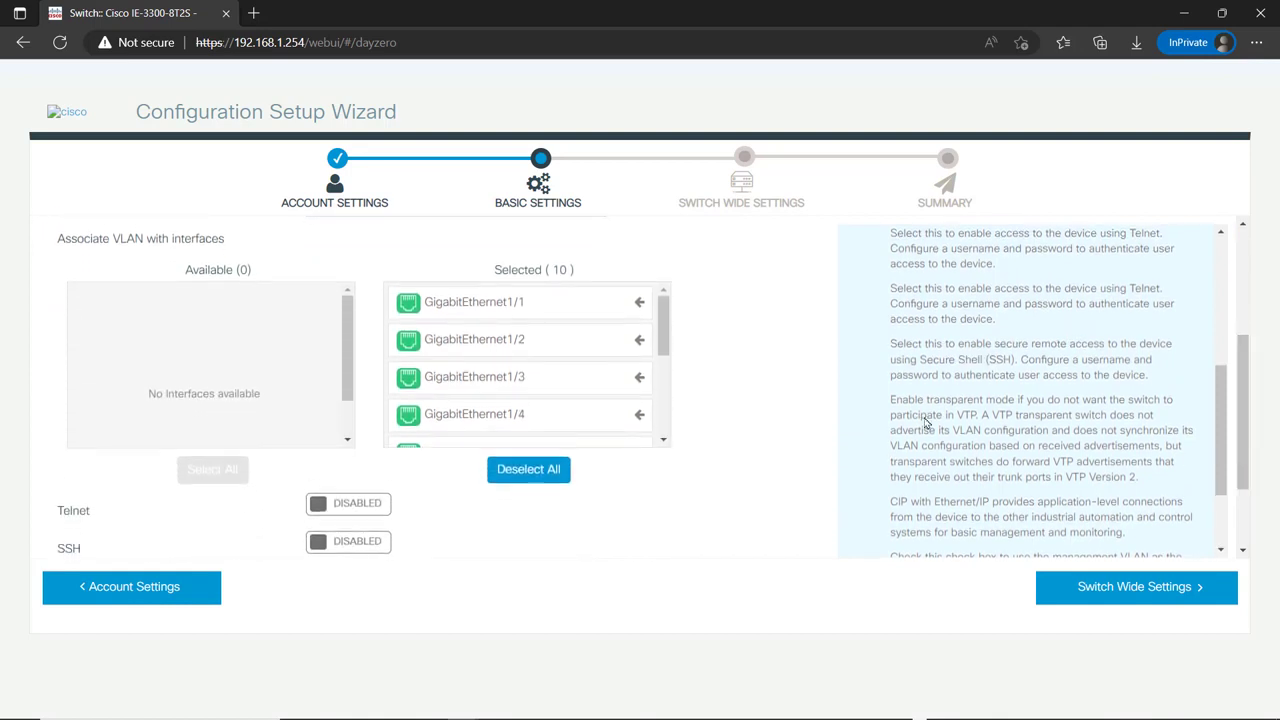
- Move GigabitEthernet1/1 and 1/2 out of VLAN 101 into the available interfaces
{"action": "left_click", "coordinate": [534, 306]}
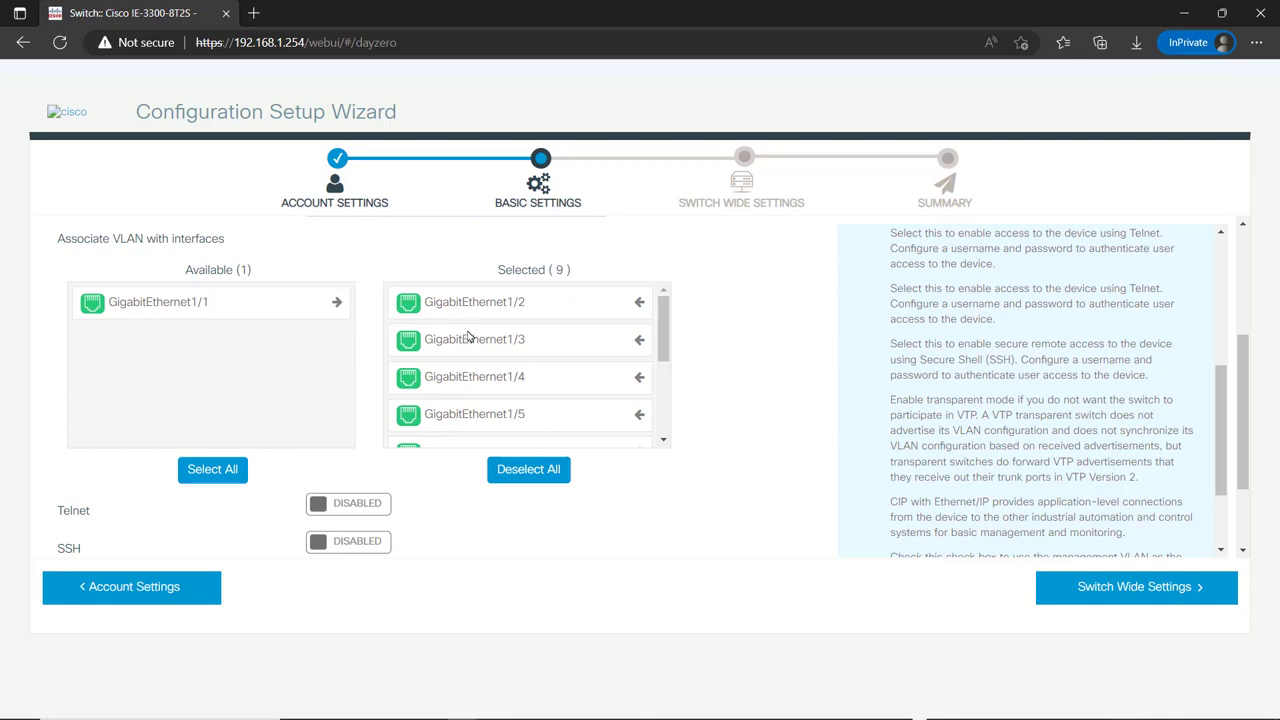
{"action": "left_click_drag", "start_coordinate": [495, 311], "coordinate": [190, 338]}
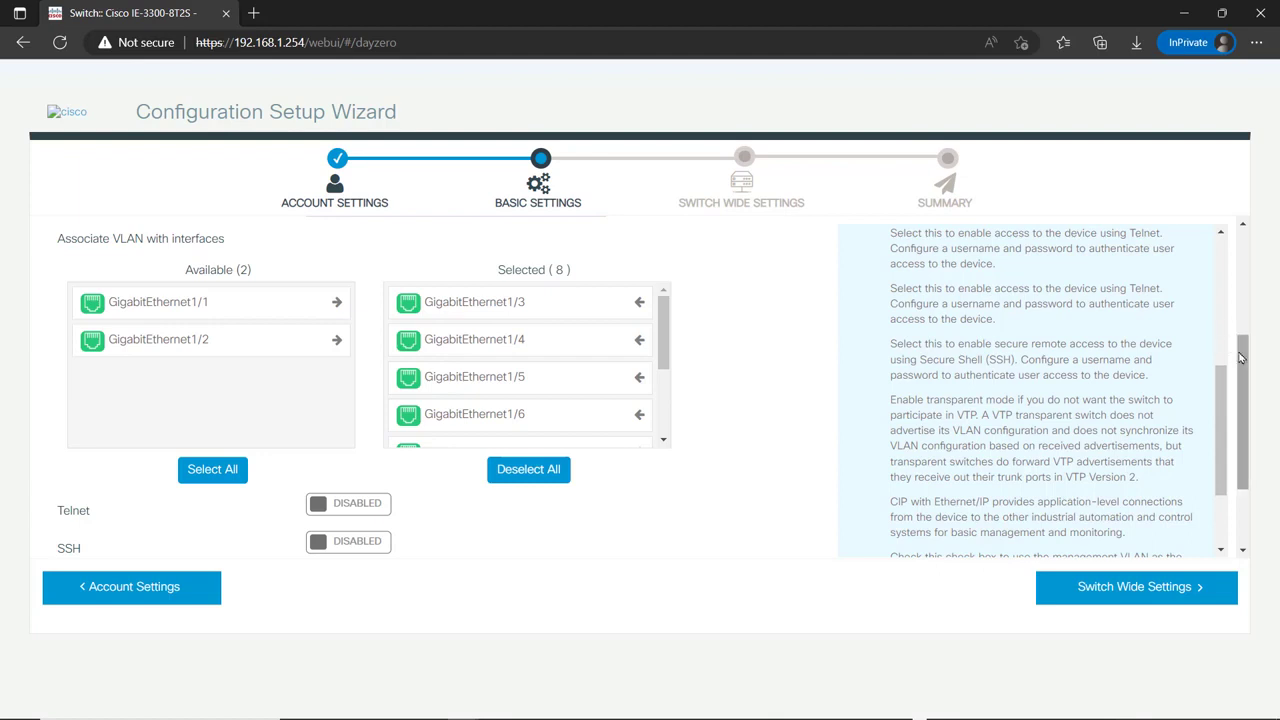
{"action": "left_click_drag", "start_coordinate": [1240, 356], "coordinate": [1218, 427]}
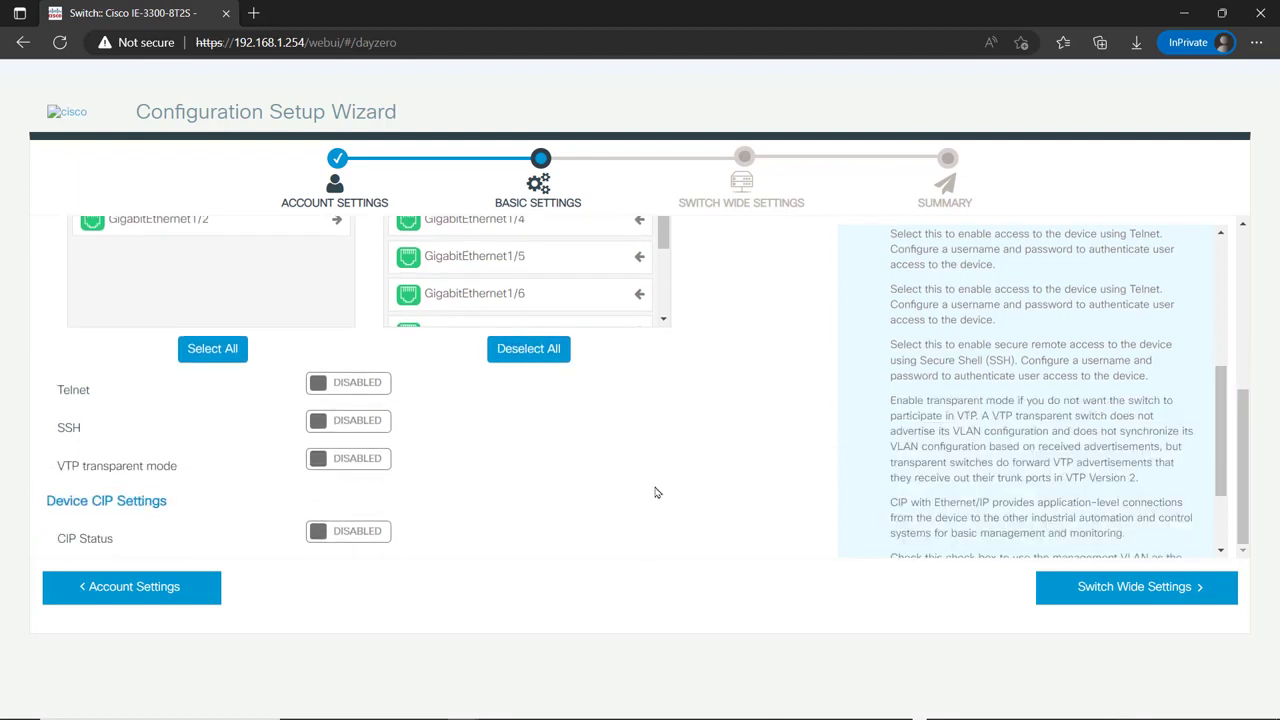
- Enable SSH with domain cisco.com and VTP transparent mode, then continue to Switch Wide Settings
{"action": "left_click", "coordinate": [367, 425]}
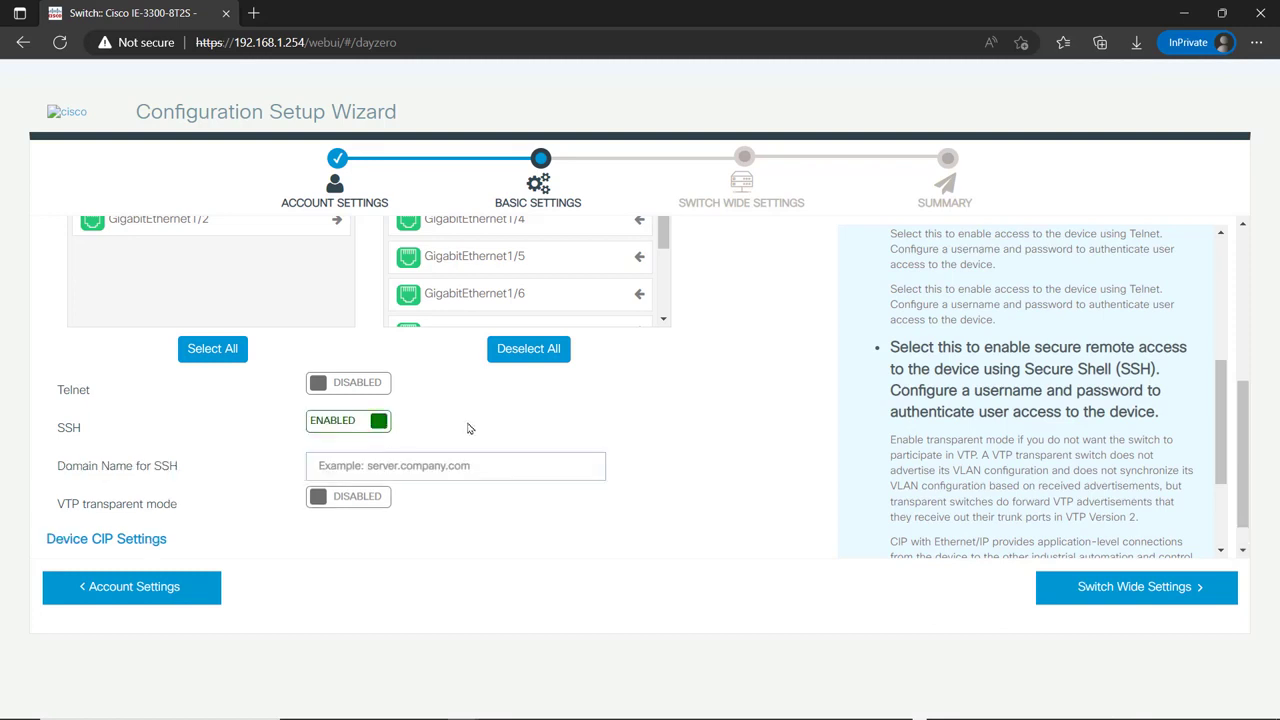
{"action": "type", "text": "ciso"}
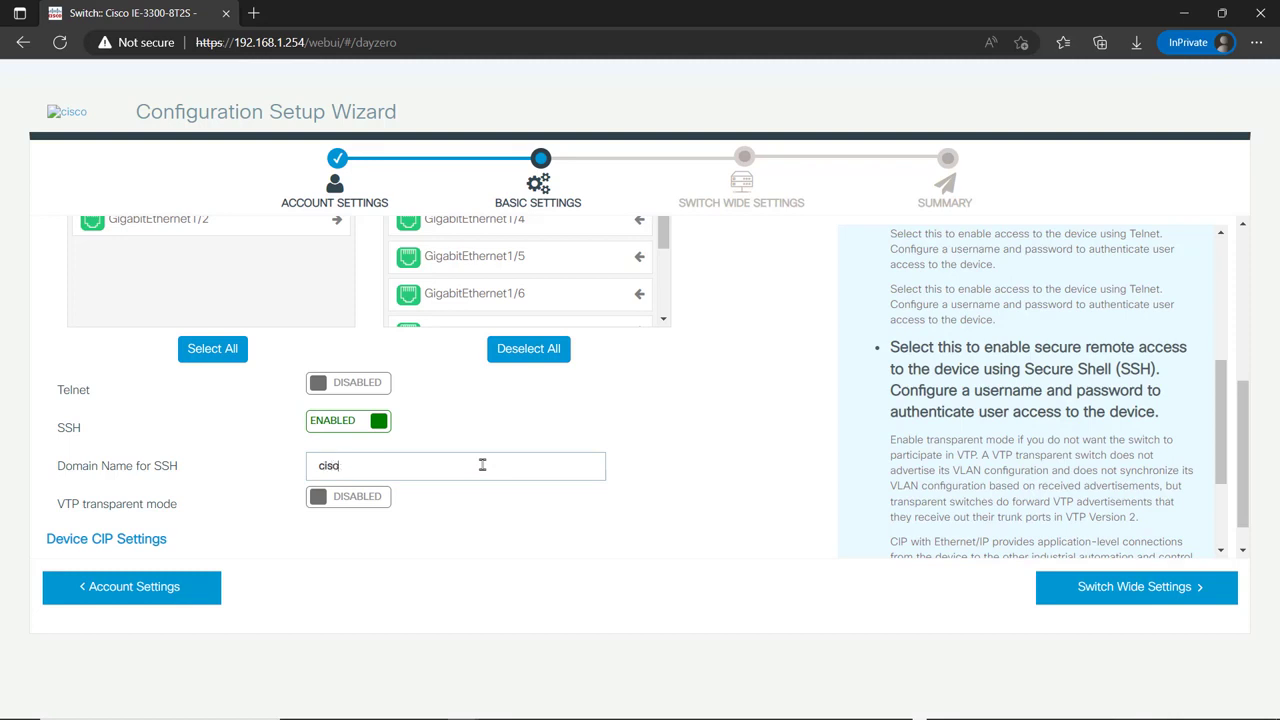
{"action": "key", "text": "BackSpace"}
{"action": "type", "text": "co.com"}
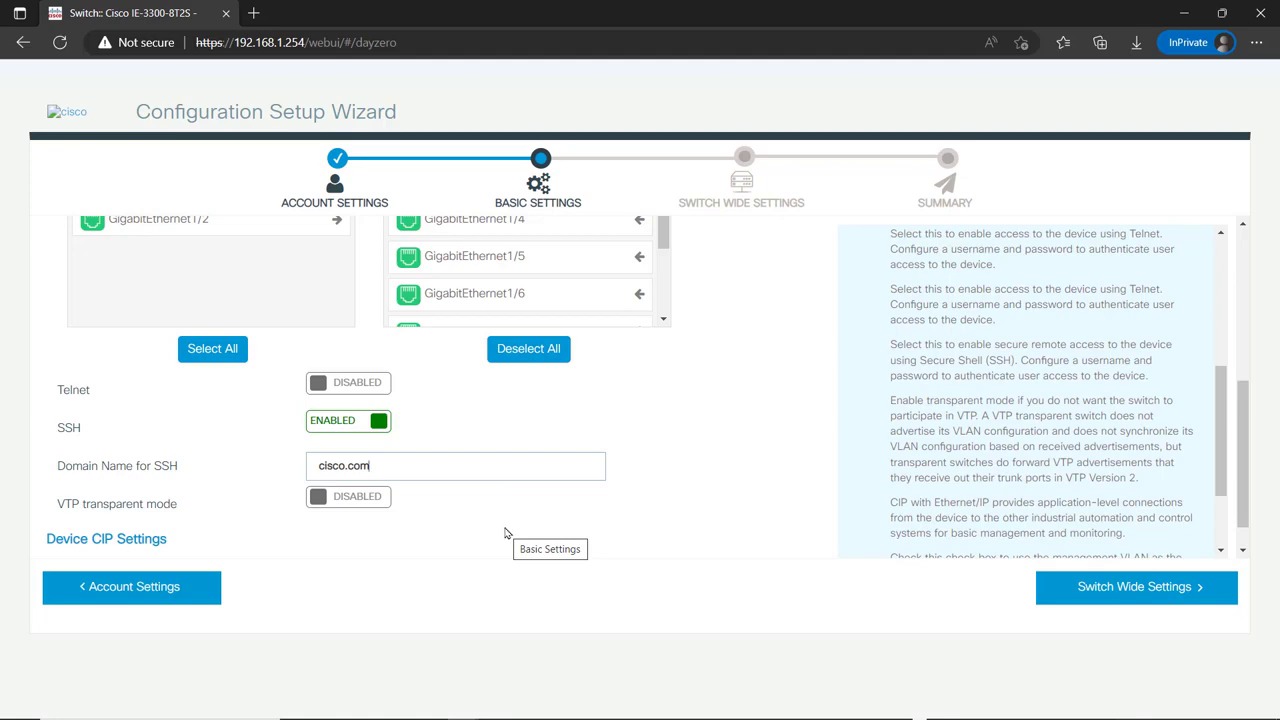
{"action": "left_click", "coordinate": [352, 498]}
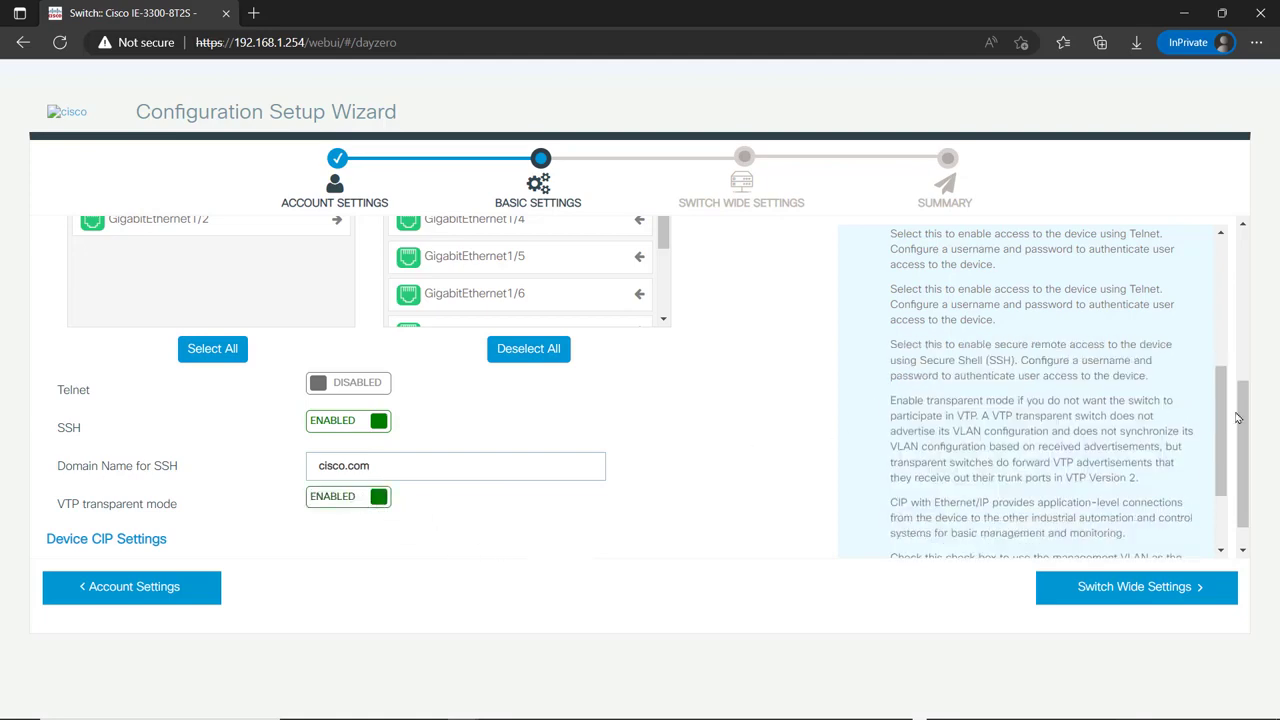
{"action": "scroll", "coordinate": [1240, 418], "scroll_direction": "down", "scroll_amount": 1}
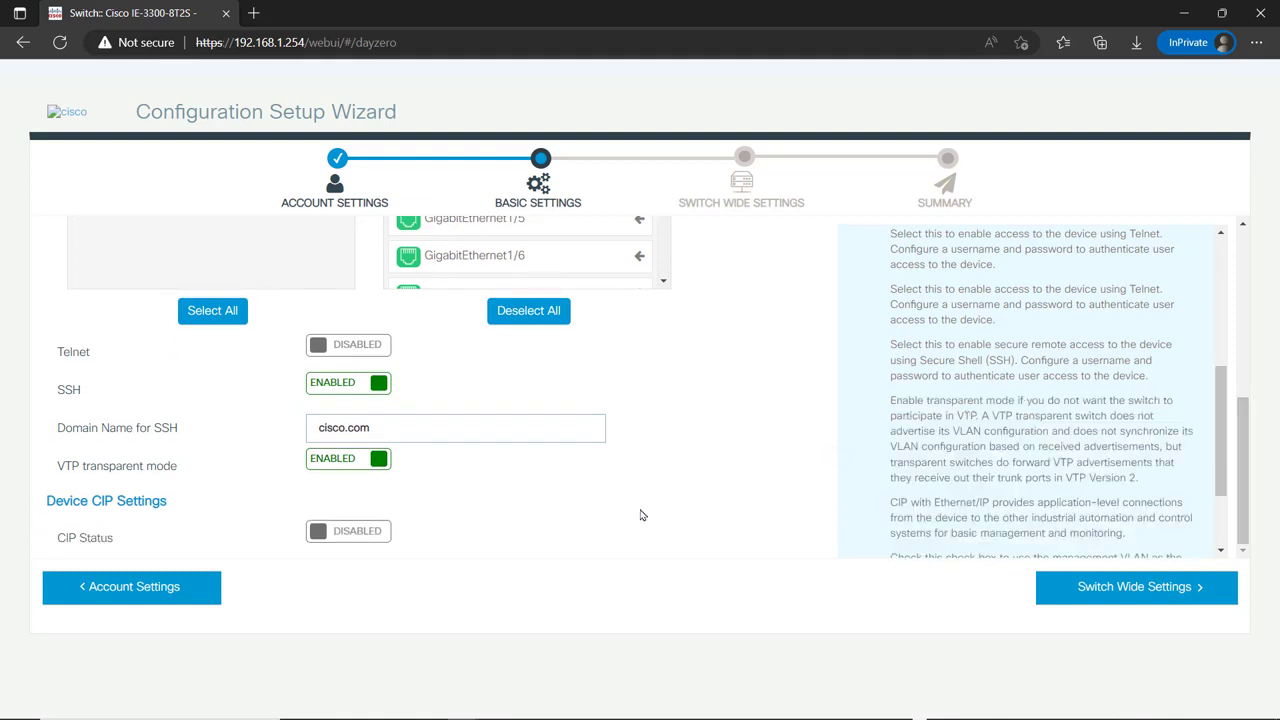
{"action": "left_click", "coordinate": [1127, 597]}
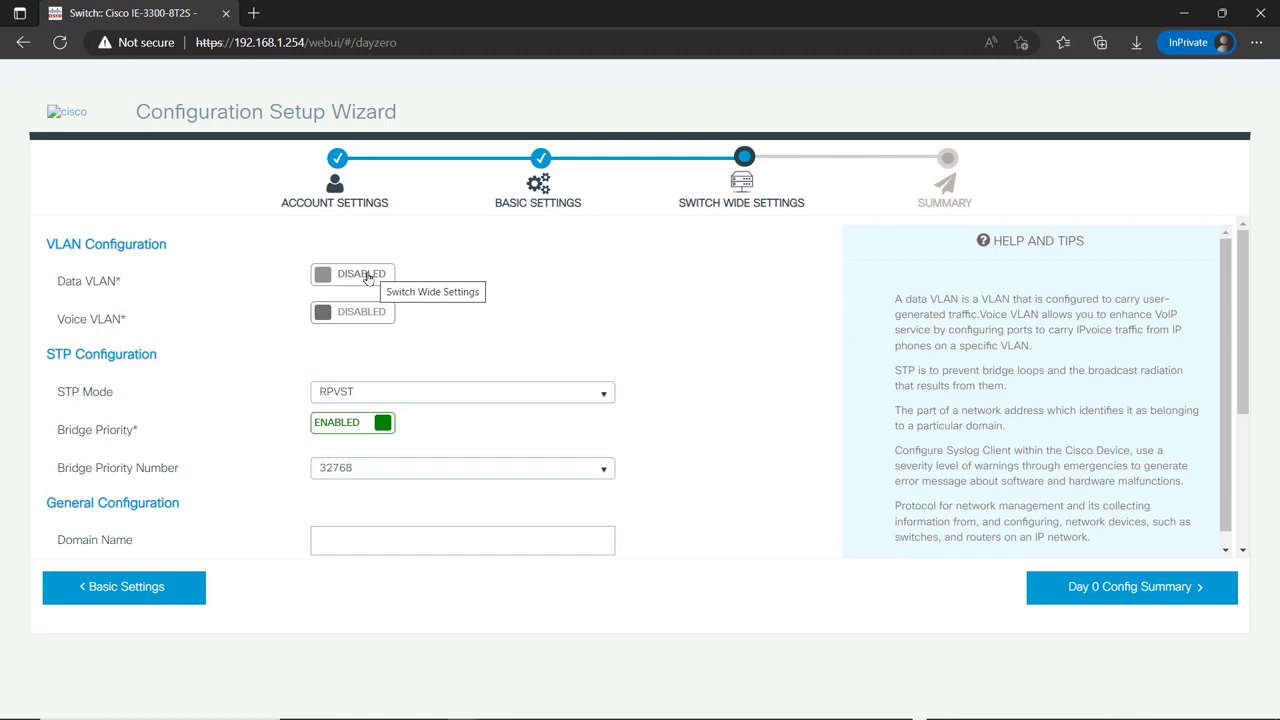
- Turn on Data VLAN with number 99 and name Production
{"action": "left_click", "coordinate": [367, 278]}
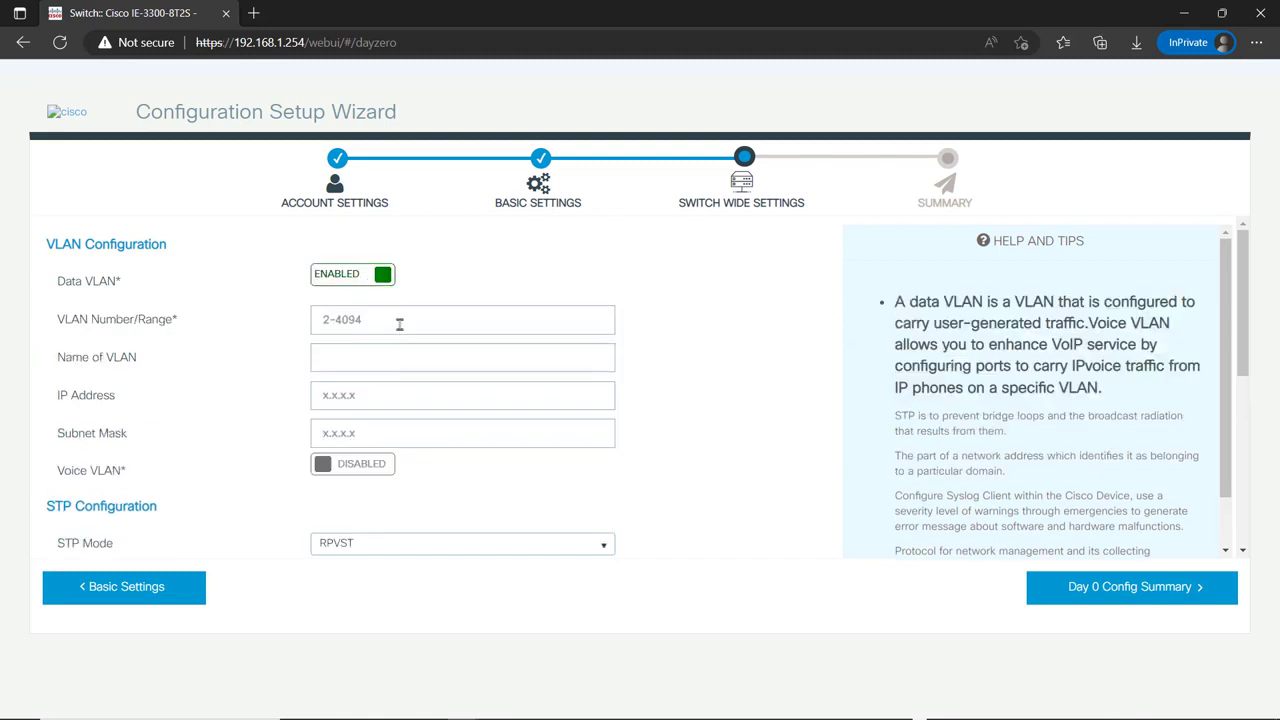
{"action": "left_click", "coordinate": [399, 323]}
{"action": "type", "text": "99"}
{"action": "key", "text": "Tab"}
{"action": "type", "text": "Production"}
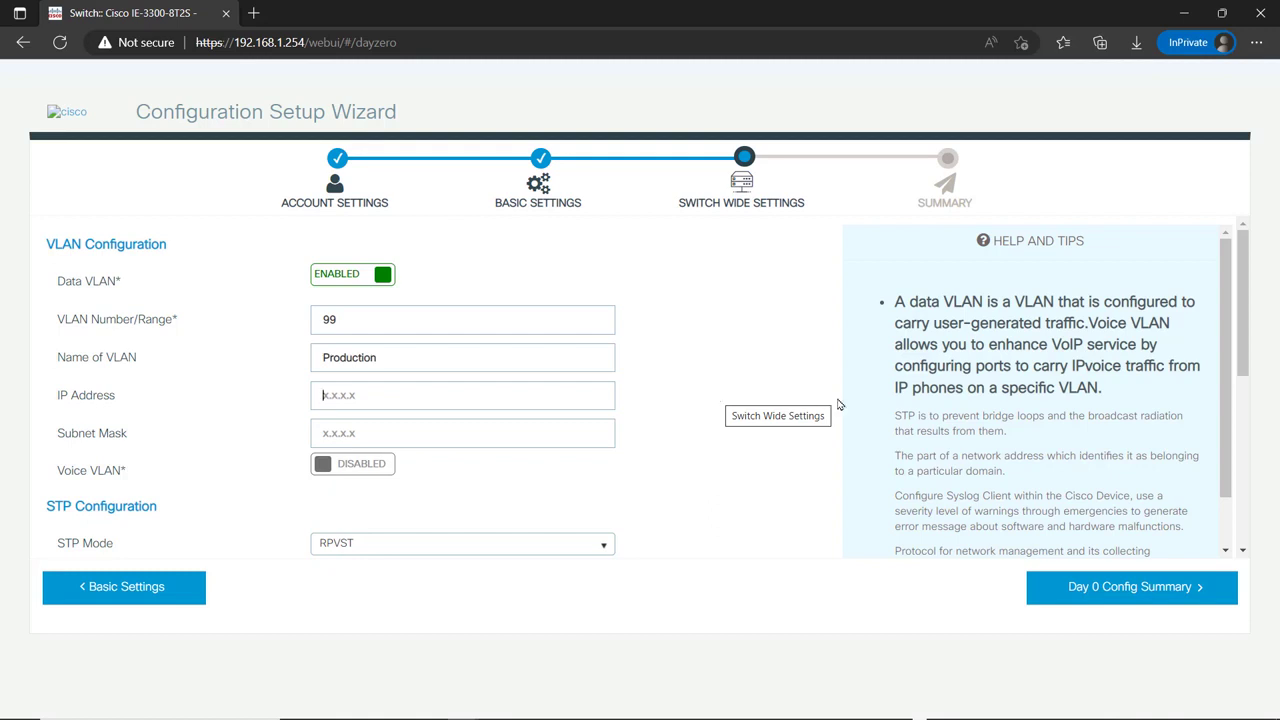
- Enter 10.100.25.23 as the Syslog Server address
{"action": "left_click", "coordinate": [713, 399]}
{"action": "left_click_drag", "start_coordinate": [1243, 318], "coordinate": [1243, 408]}
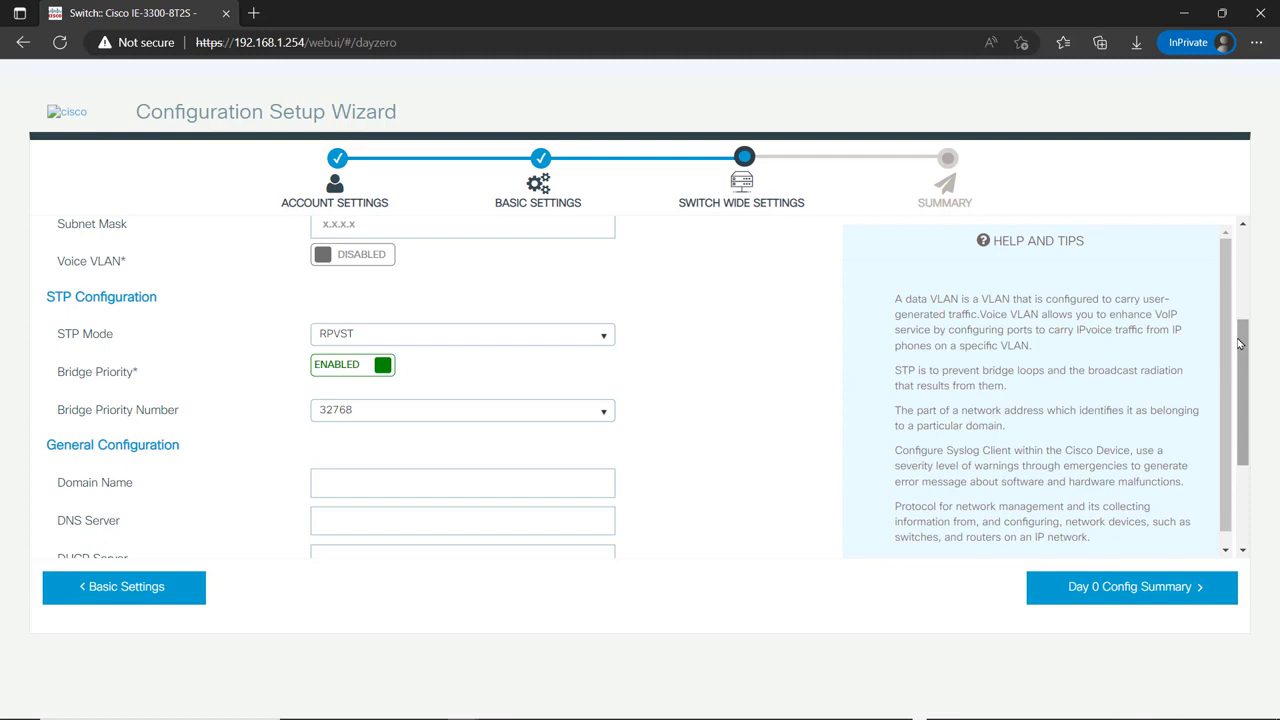
{"action": "left_click_drag", "start_coordinate": [1243, 347], "coordinate": [1243, 407]}
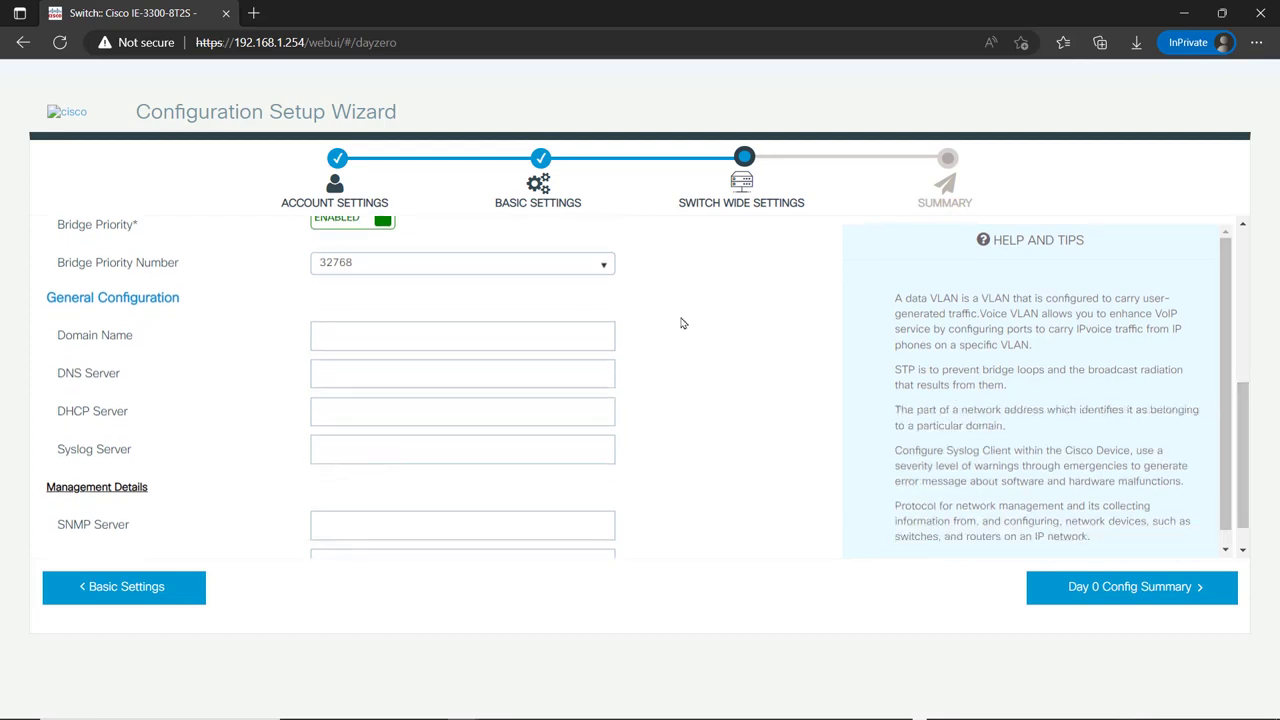
{"action": "mouse_move", "coordinate": [690, 345]}
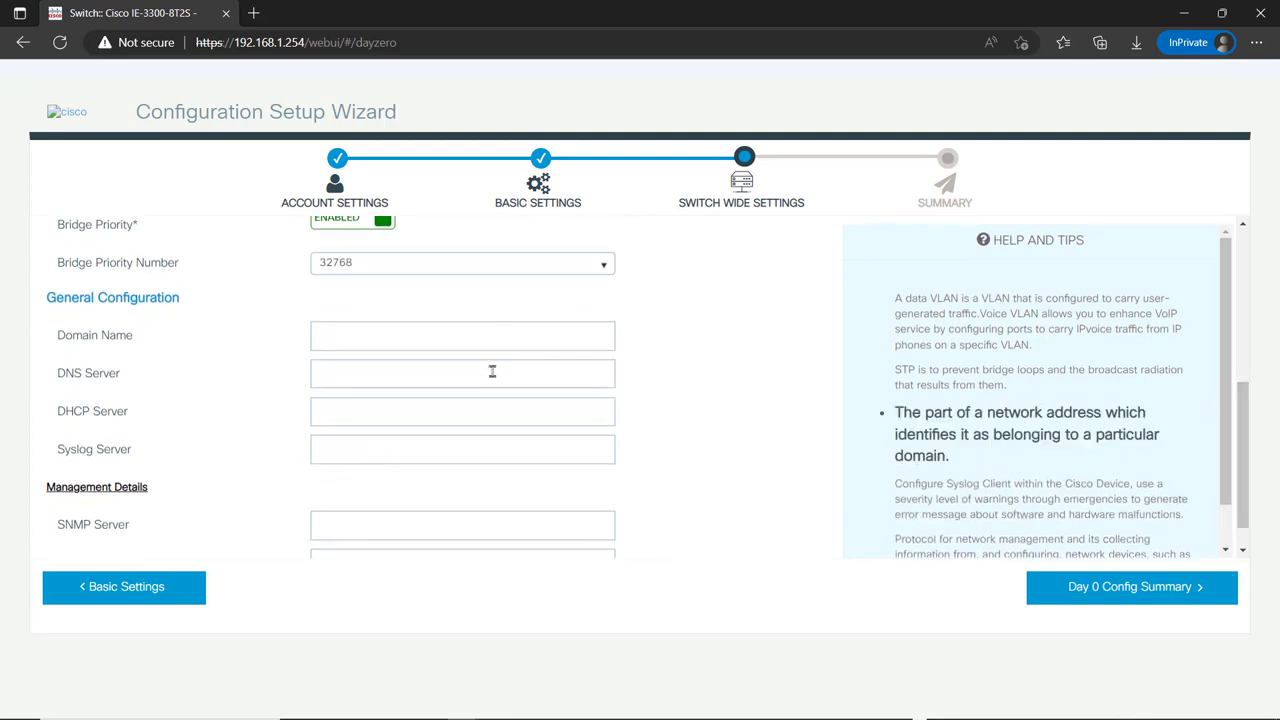
{"action": "left_click", "coordinate": [459, 449]}
{"action": "type", "text": "10."}
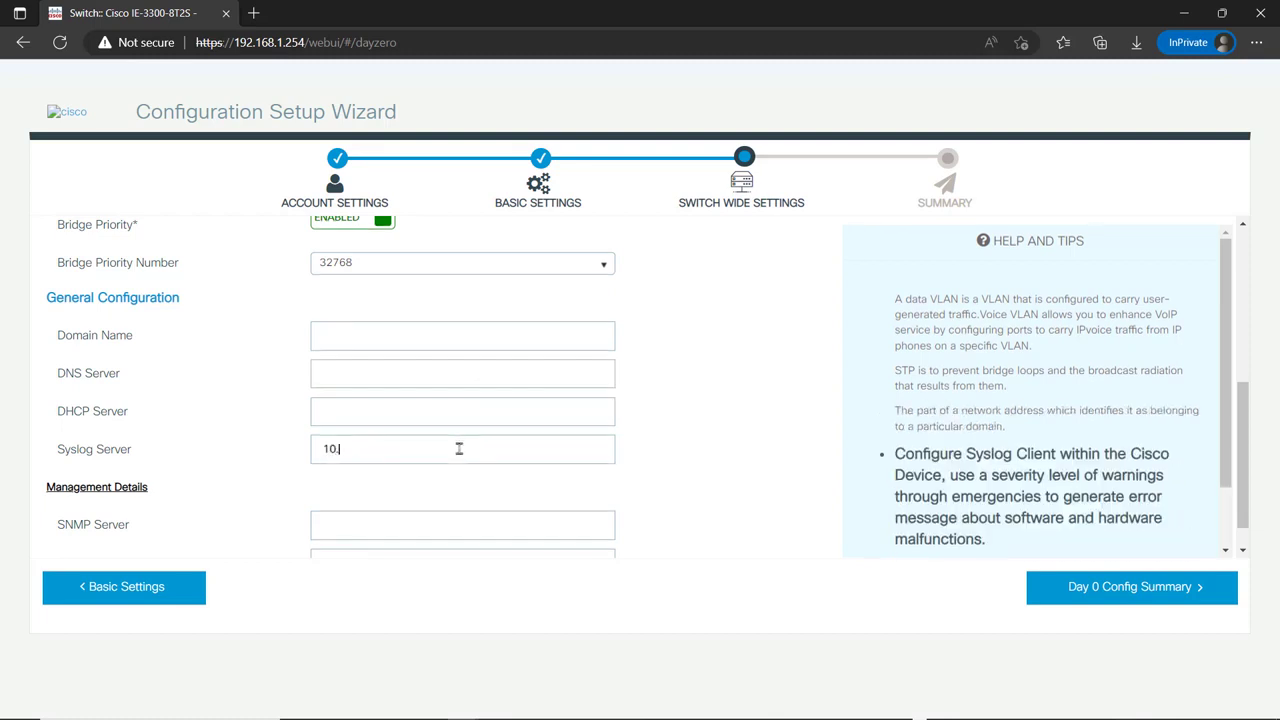
{"action": "type", "text": "100.25.23"}
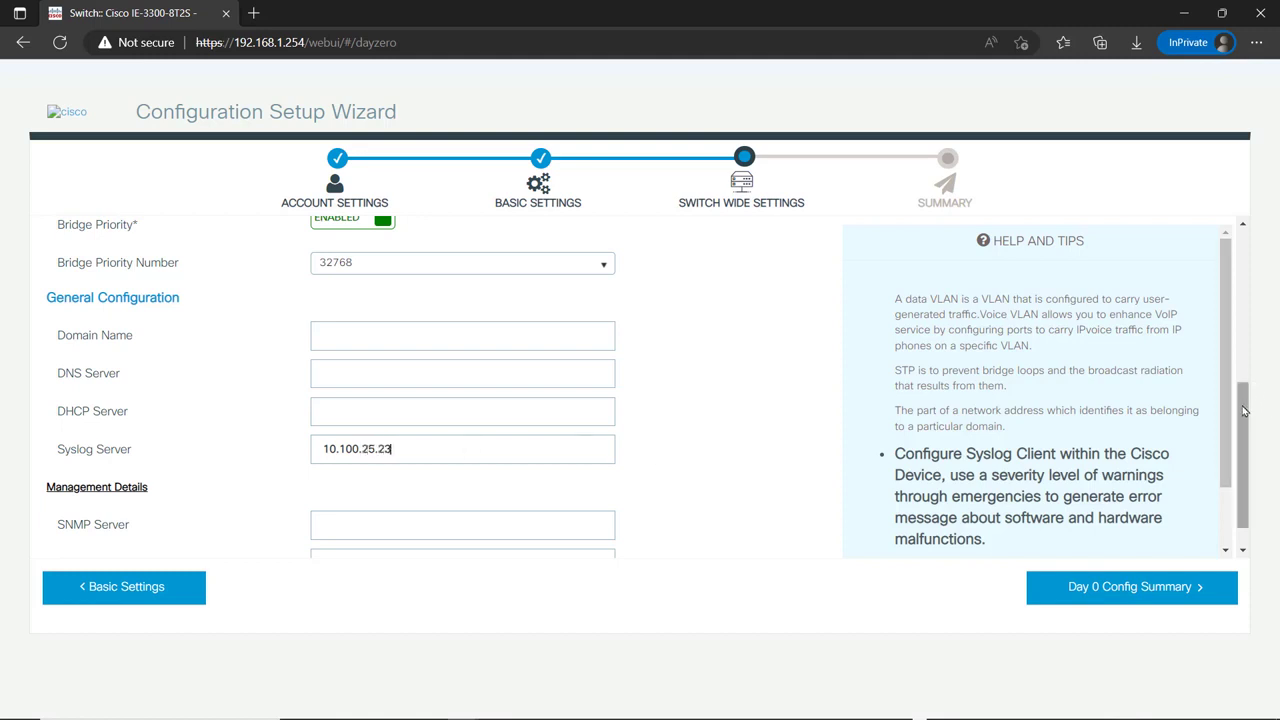
- Set the SNMP Server to 10.100.25.25 and fill in its community string
{"action": "left_click_drag", "start_coordinate": [1245, 405], "coordinate": [1243, 441]}
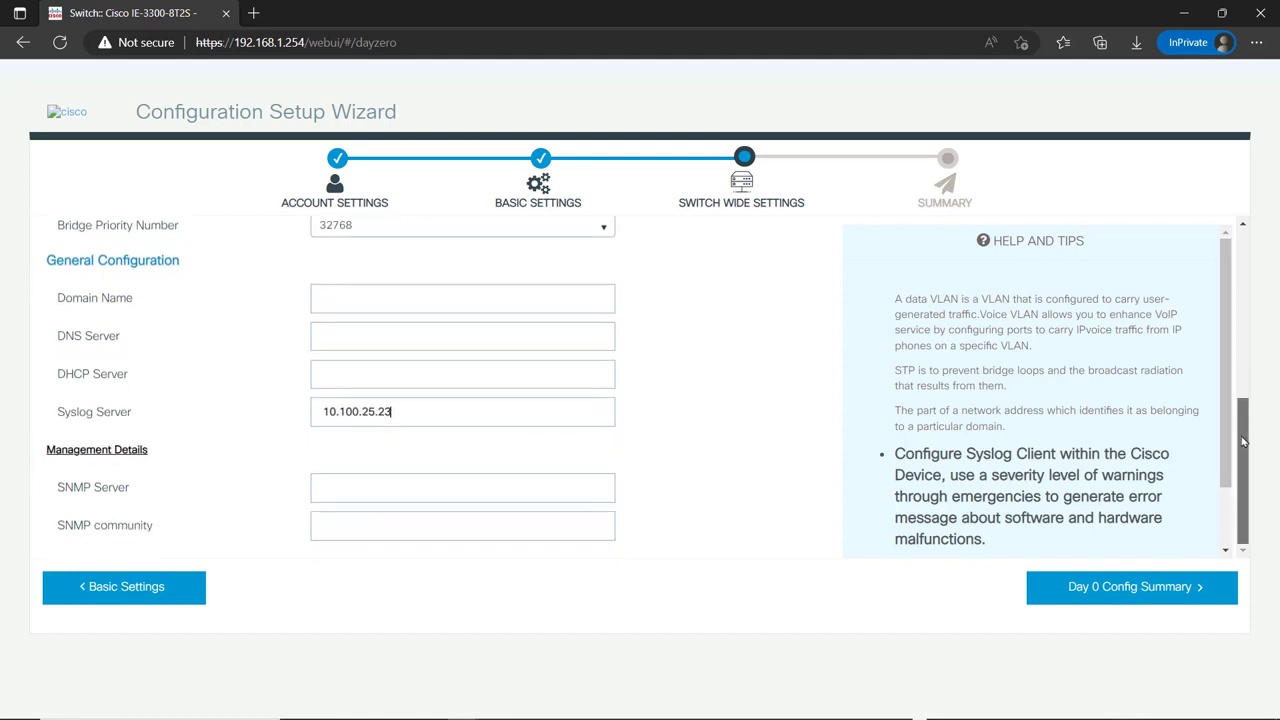
{"action": "left_click", "coordinate": [458, 497]}
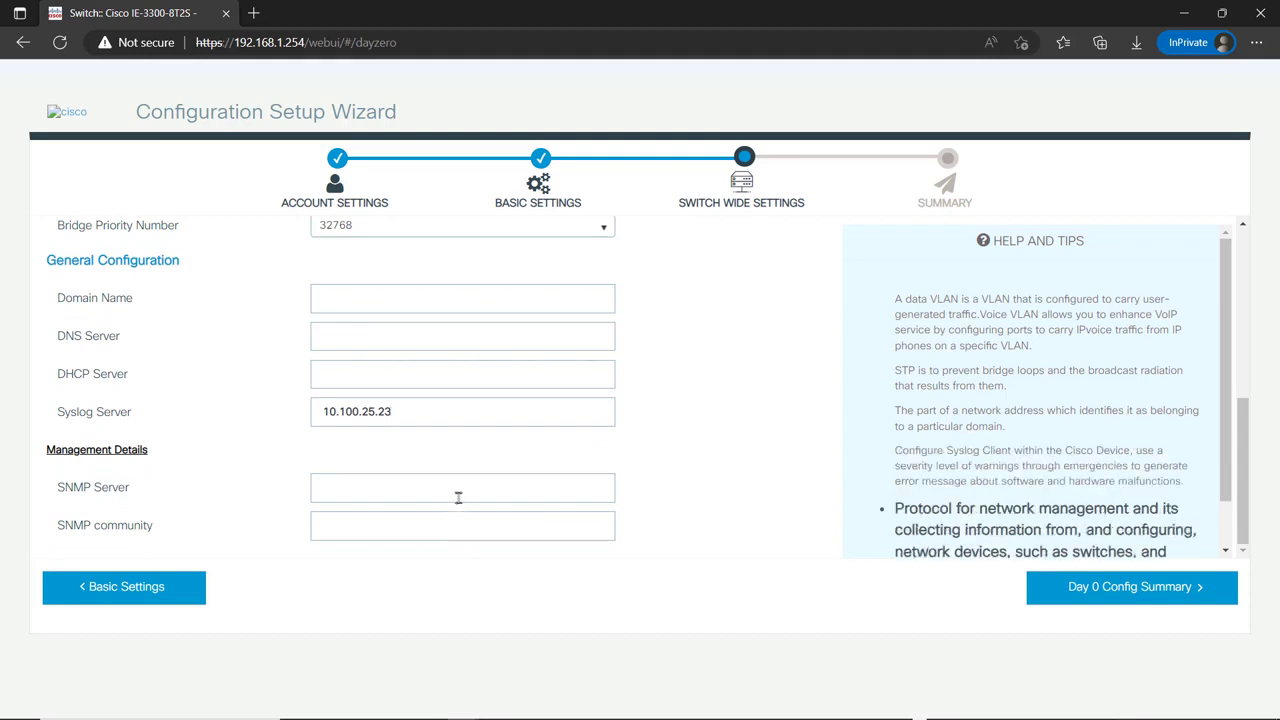
{"action": "type", "text": "10."}
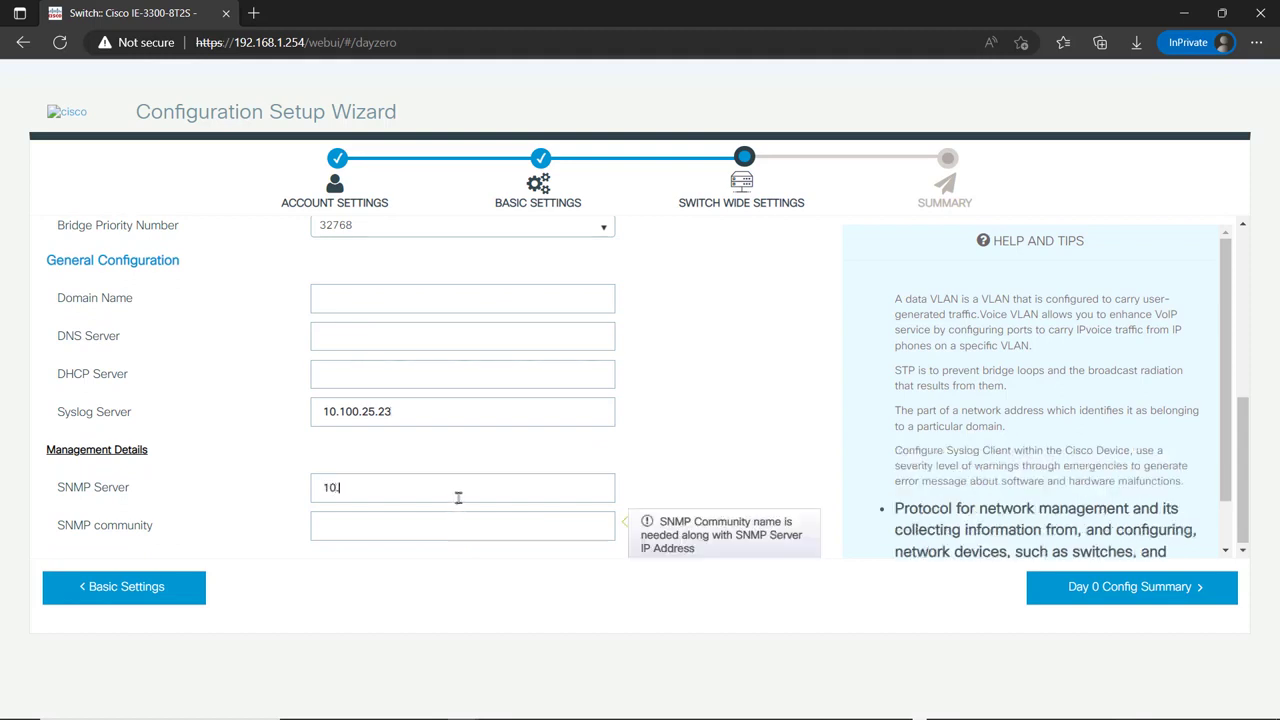
{"action": "type", "text": "100.25.25"}
{"action": "key", "text": "Tab"}
{"action": "type", "text": "publ"}
{"action": "key", "text": "BackSpace"}
{"action": "key", "text": "BackSpace"}
{"action": "type", "text": "b"}
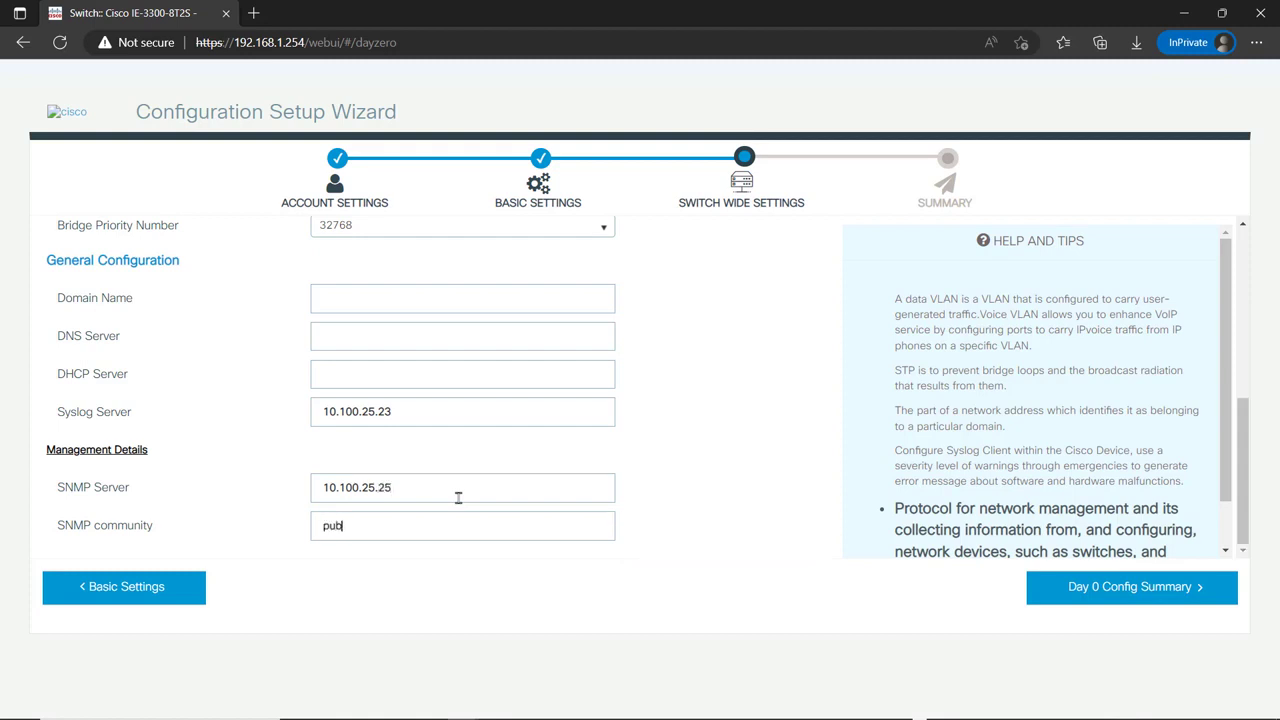
{"action": "type", "text": "lic"}
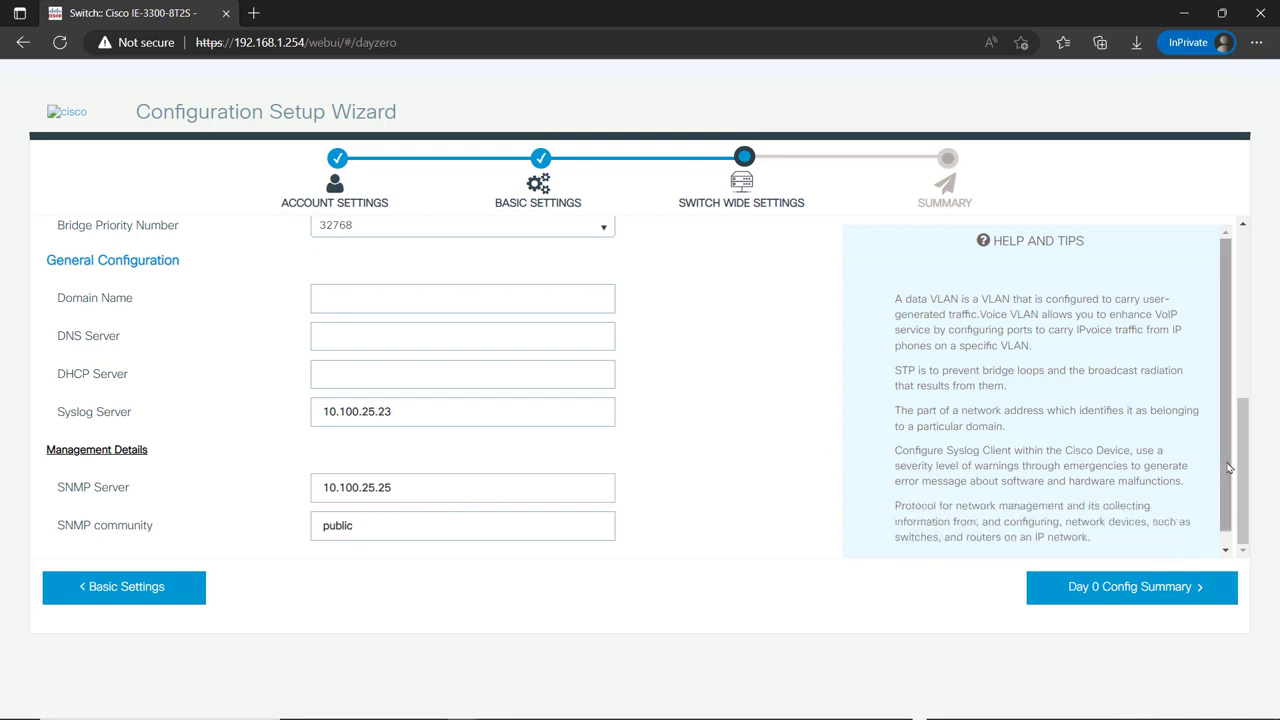
- Submit the Day 0 configuration from its summary and dismiss the Success dialog
{"action": "left_click", "coordinate": [1122, 590]}
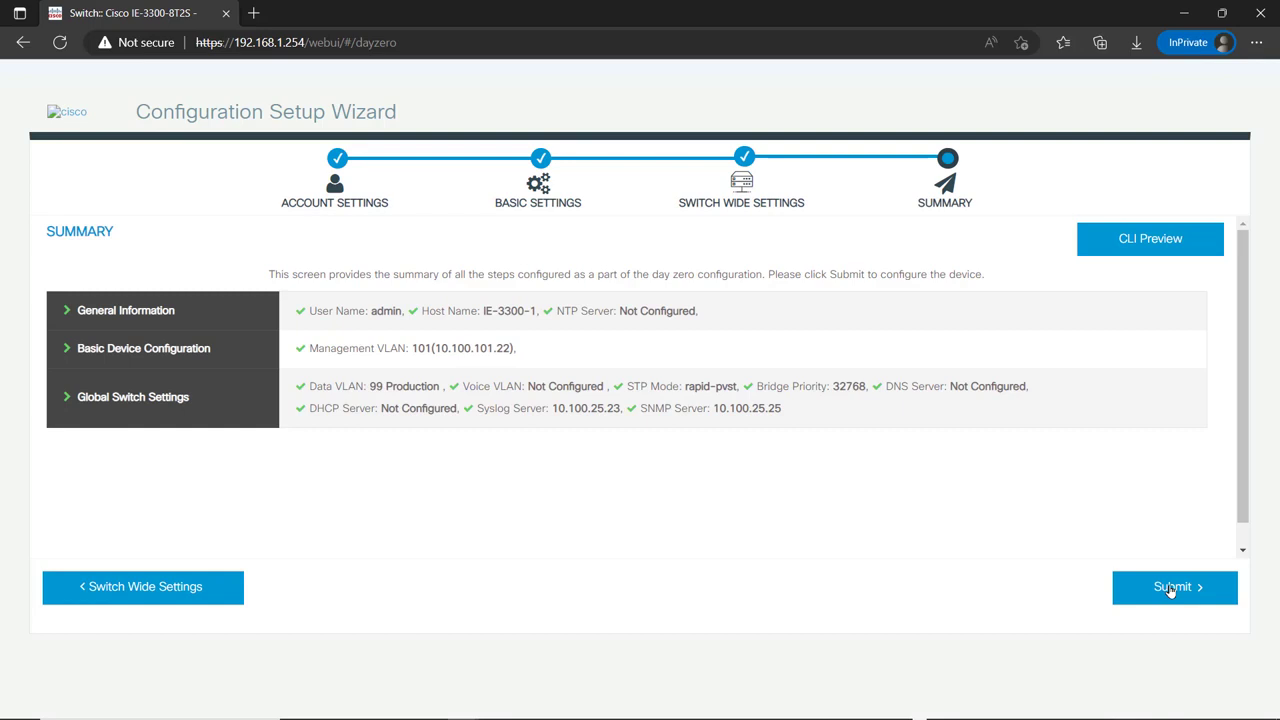
{"action": "left_click", "coordinate": [1170, 588]}
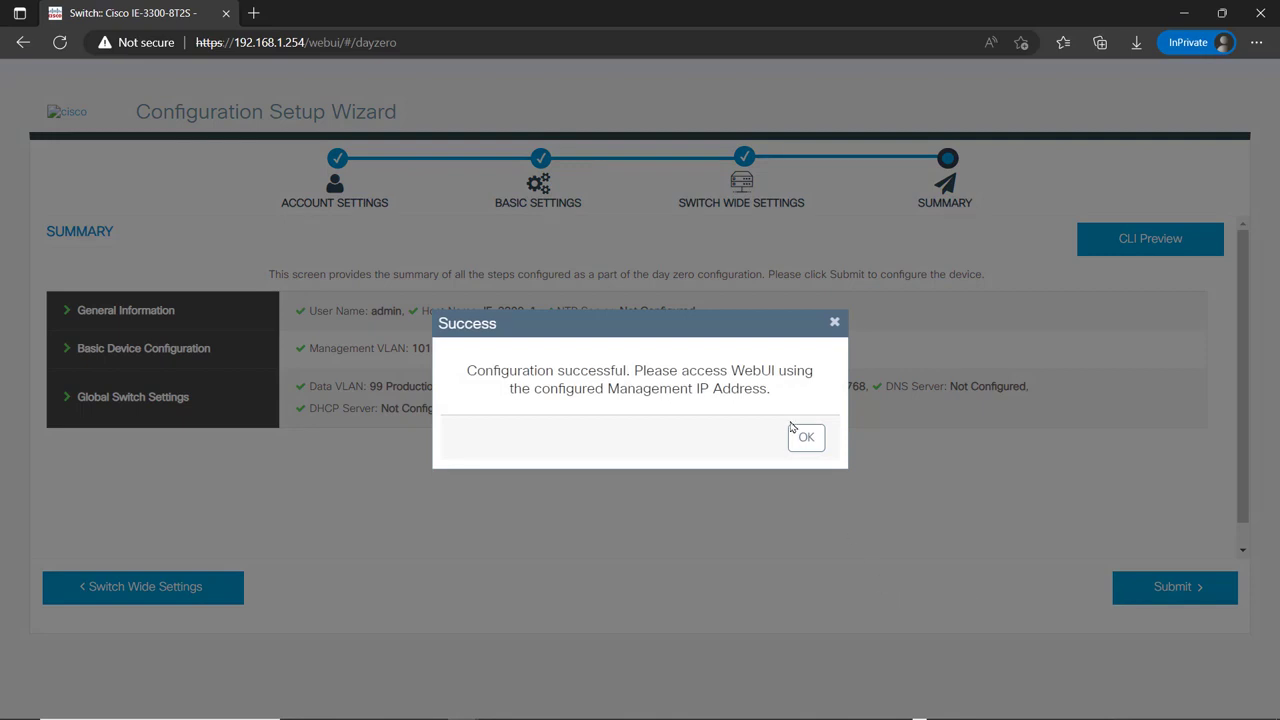
{"action": "left_click", "coordinate": [801, 438]}
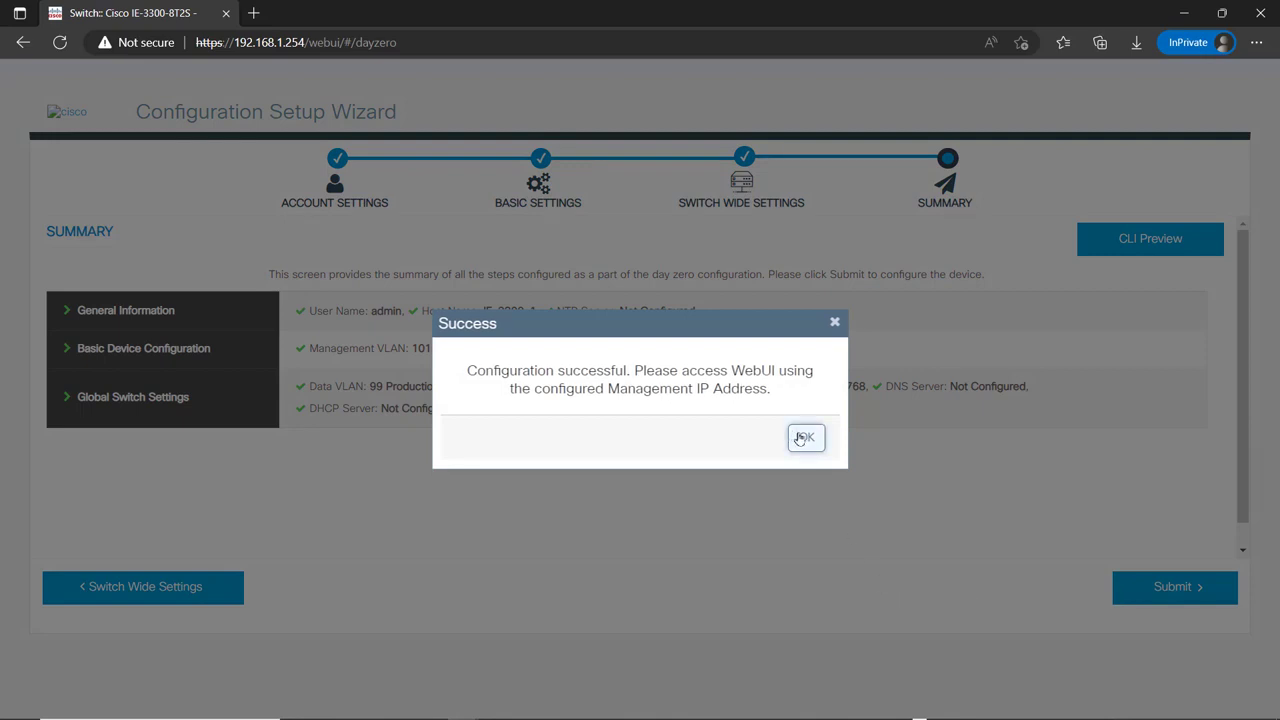